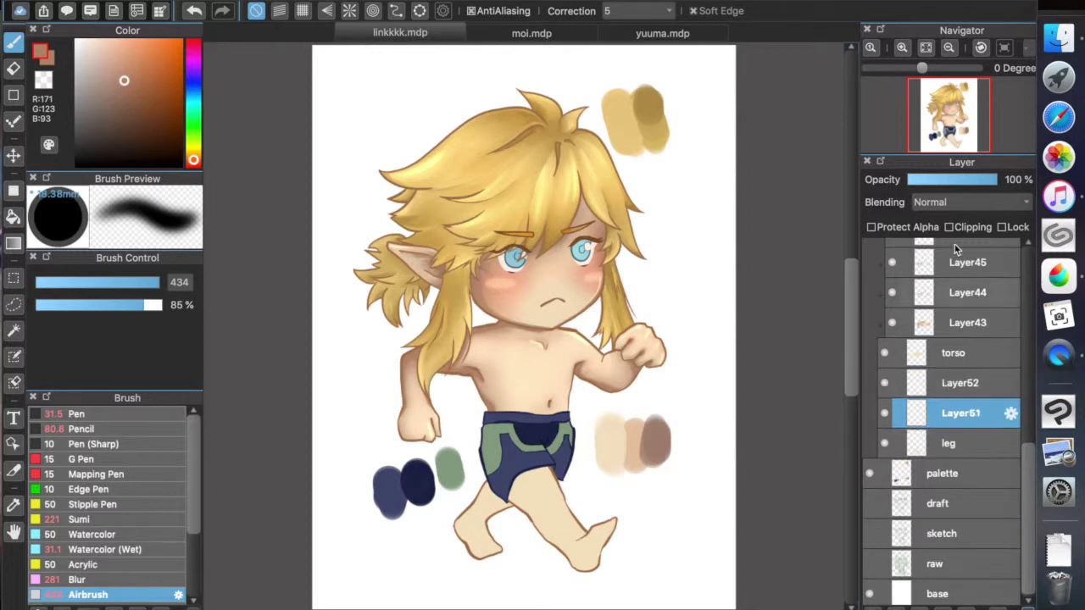
Step: Clip Layer51 and Layer52 to the leg layer, add a third clipped layer above them, and make Layer51 active
{"action": "left_click", "coordinate": [959, 228]}
{"action": "left_click", "coordinate": [950, 381]}
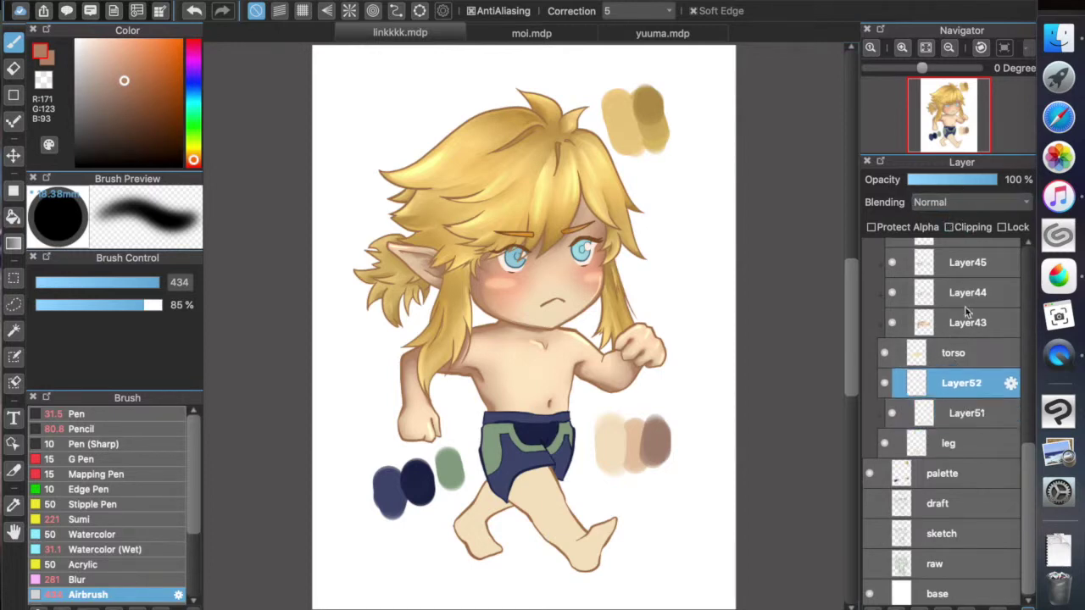
{"action": "left_click", "coordinate": [966, 229]}
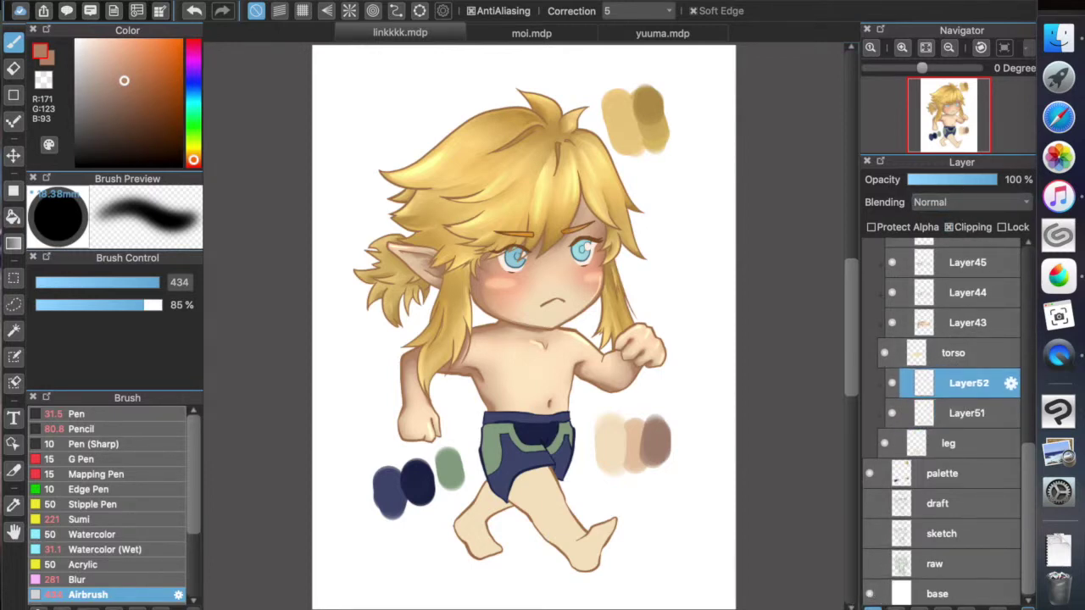
{"action": "left_click", "coordinate": [872, 607]}
{"action": "left_click", "coordinate": [968, 228]}
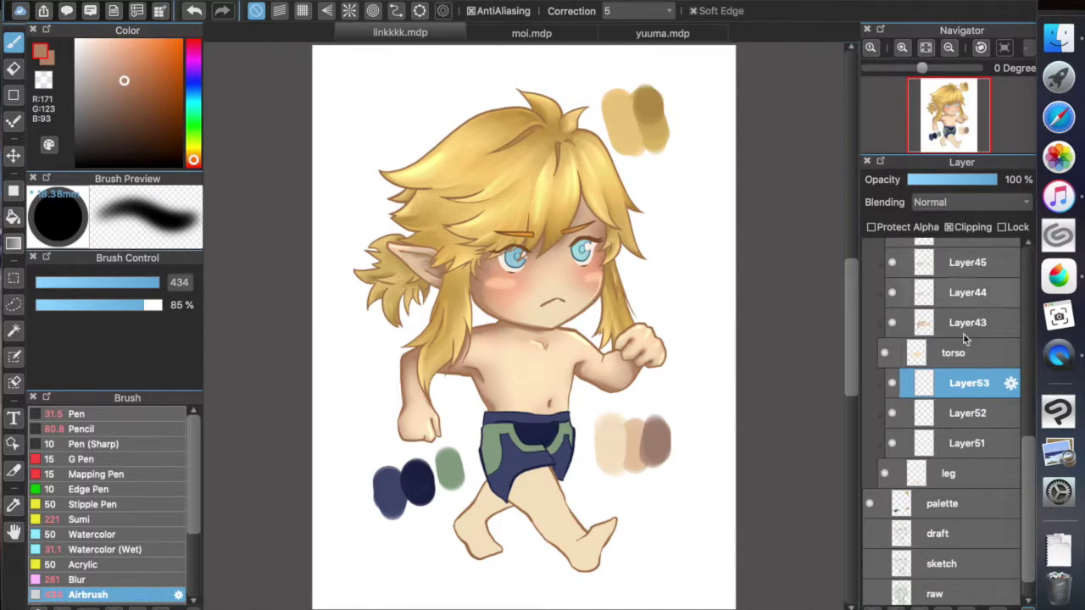
{"action": "left_click", "coordinate": [935, 450]}
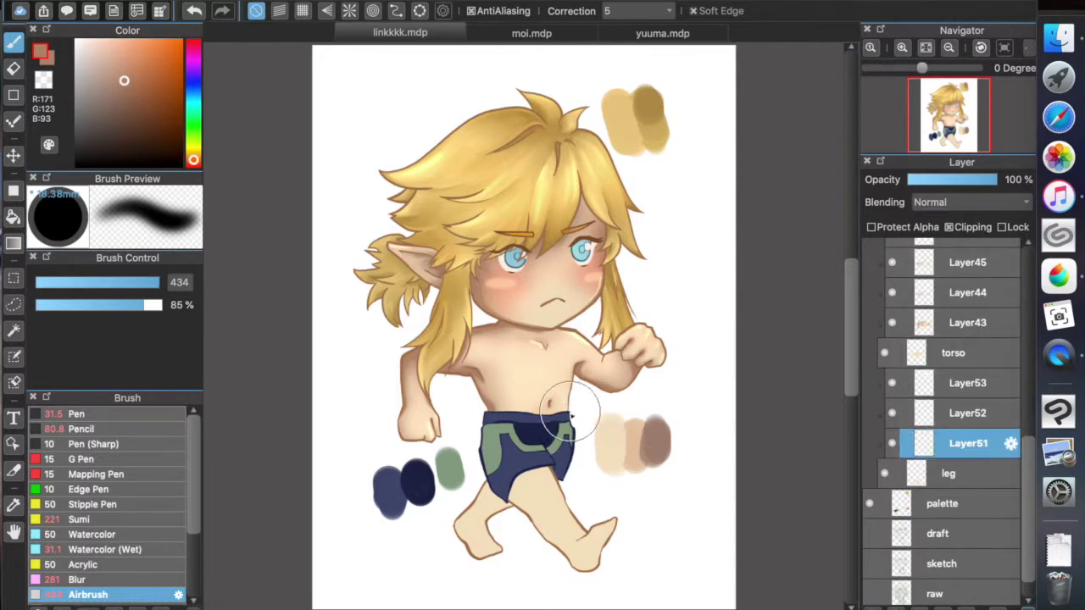
Step: Set up the Pen brush in black at size 46
{"action": "left_click_drag", "start_coordinate": [617, 413], "coordinate": [520, 416]}
{"action": "left_click_drag", "start_coordinate": [100, 125], "coordinate": [10, 269]}
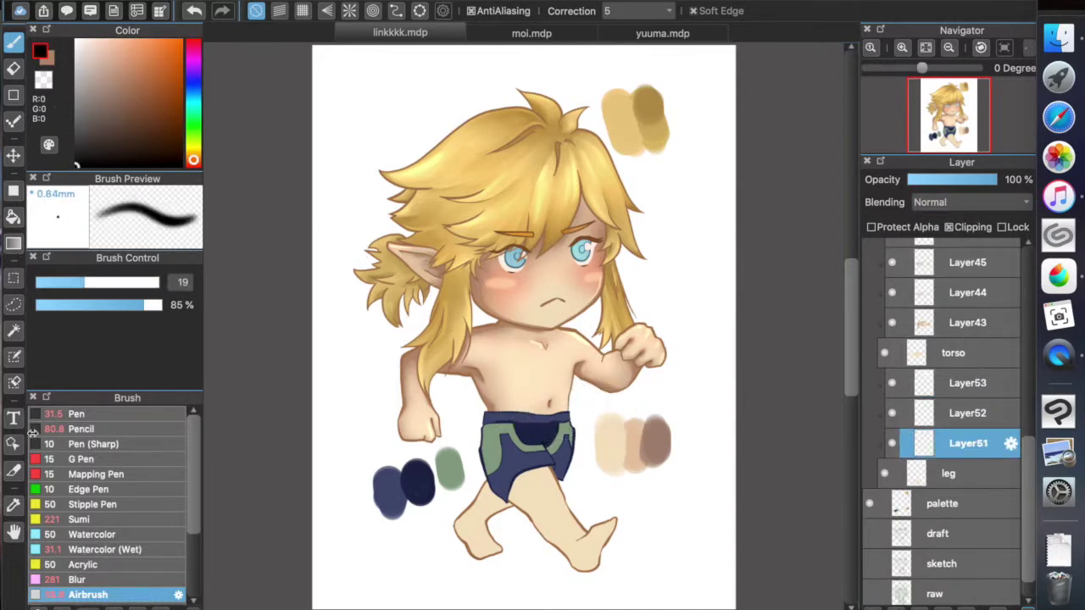
{"action": "left_click", "coordinate": [77, 415]}
{"action": "scroll", "coordinate": [613, 420], "scroll_direction": "up", "scroll_amount": 8}
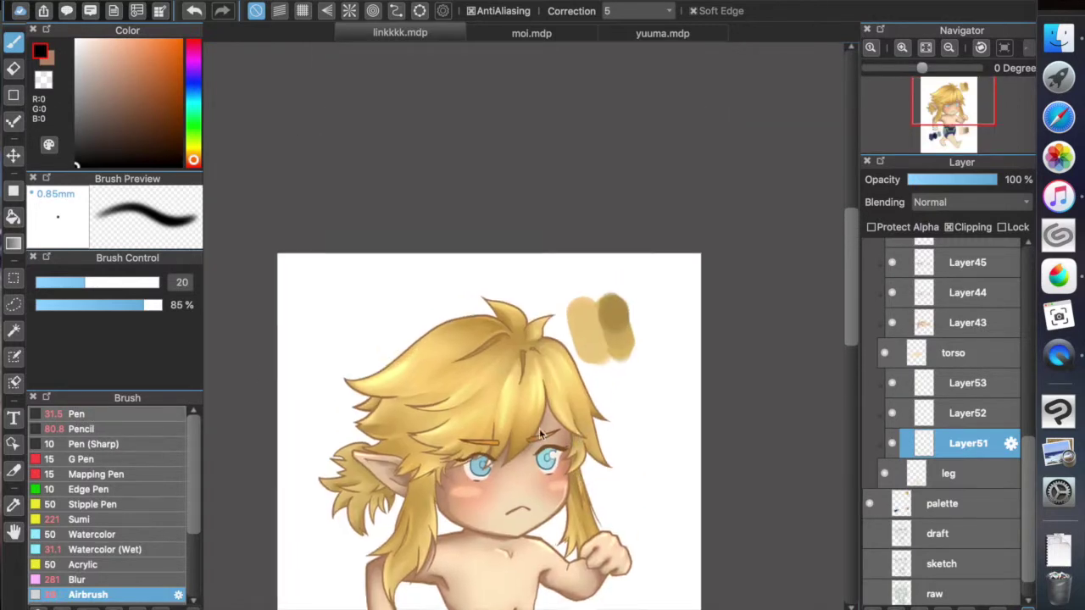
{"action": "scroll", "coordinate": [537, 435], "scroll_direction": "up", "scroll_amount": 2}
{"action": "scroll", "coordinate": [539, 435], "scroll_direction": "down", "scroll_amount": 6}
{"action": "scroll", "coordinate": [540, 434], "scroll_direction": "left", "scroll_amount": 2}
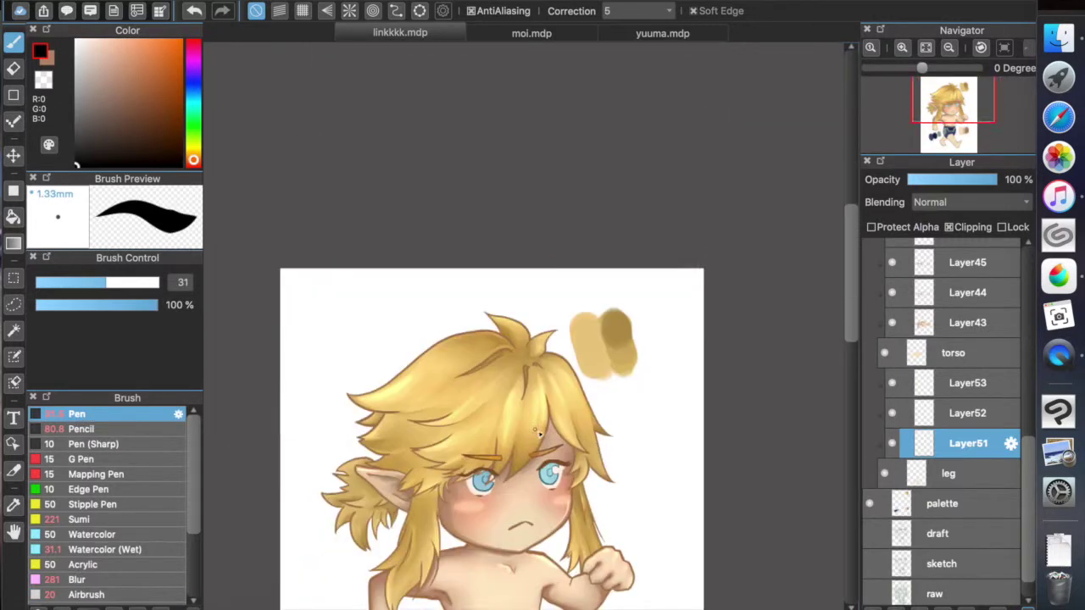
{"action": "scroll", "coordinate": [547, 433], "scroll_direction": "down", "scroll_amount": 5}
{"action": "scroll", "coordinate": [549, 433], "scroll_direction": "left", "scroll_amount": 1}
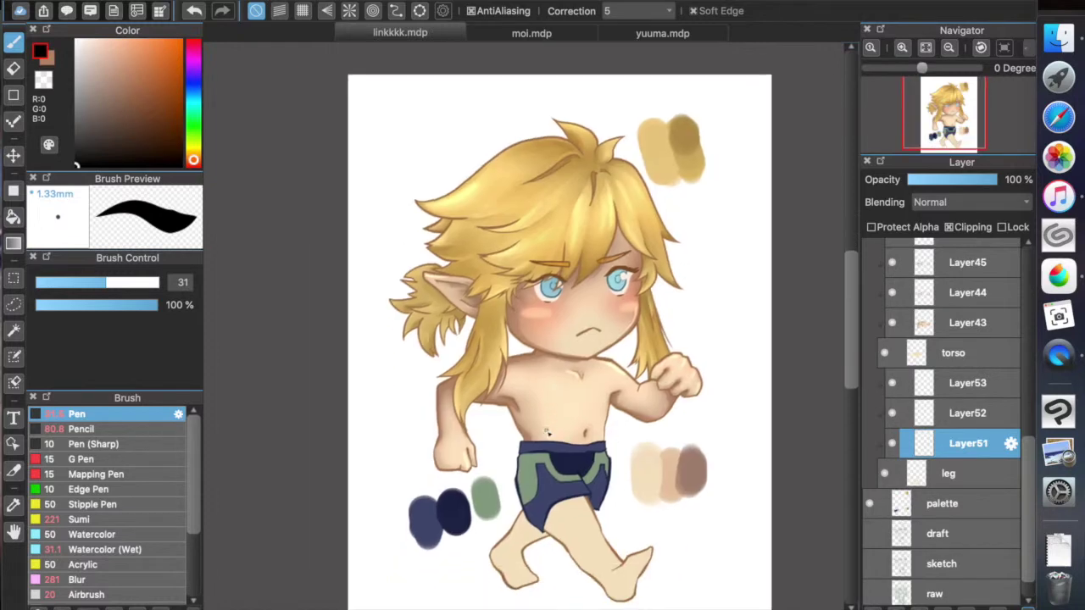
{"action": "key", "text": "bracketright"}
{"action": "key", "text": "bracketright"}
{"action": "key", "text": "bracketright"}
Step: Circle the three skin-tone swatches in black on the palette layer and undo the marks
{"action": "left_click", "coordinate": [652, 441], "text": "super"}
{"action": "key", "text": "super+z"}
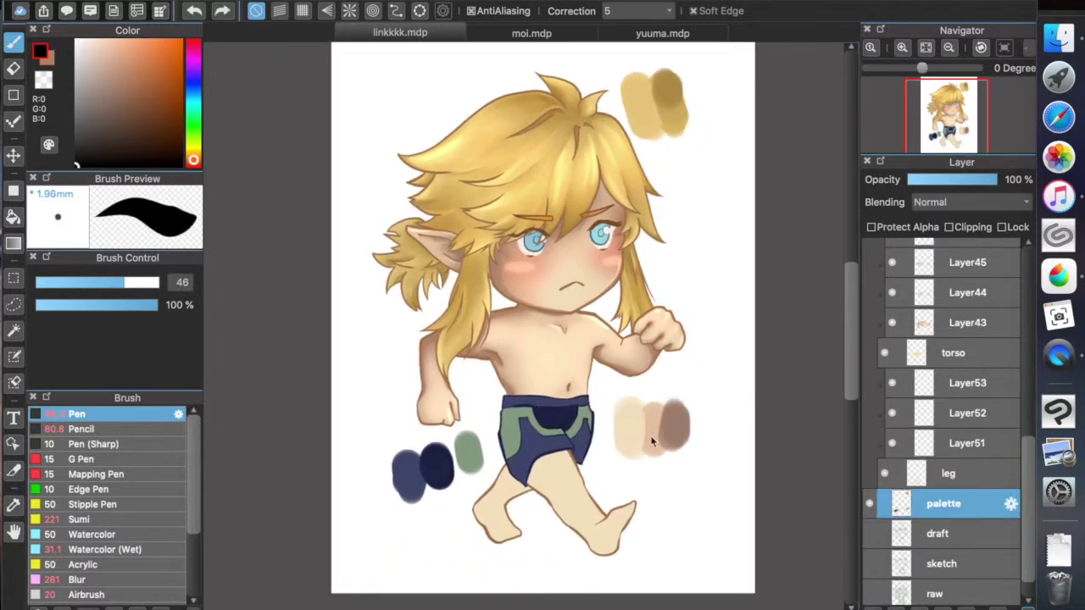
{"action": "mouse_move", "coordinate": [680, 398]}
{"action": "left_mouse_down"}
{"action": "mouse_move", "coordinate": [727, 419]}
{"action": "mouse_move", "coordinate": [683, 386]}
{"action": "left_mouse_up"}
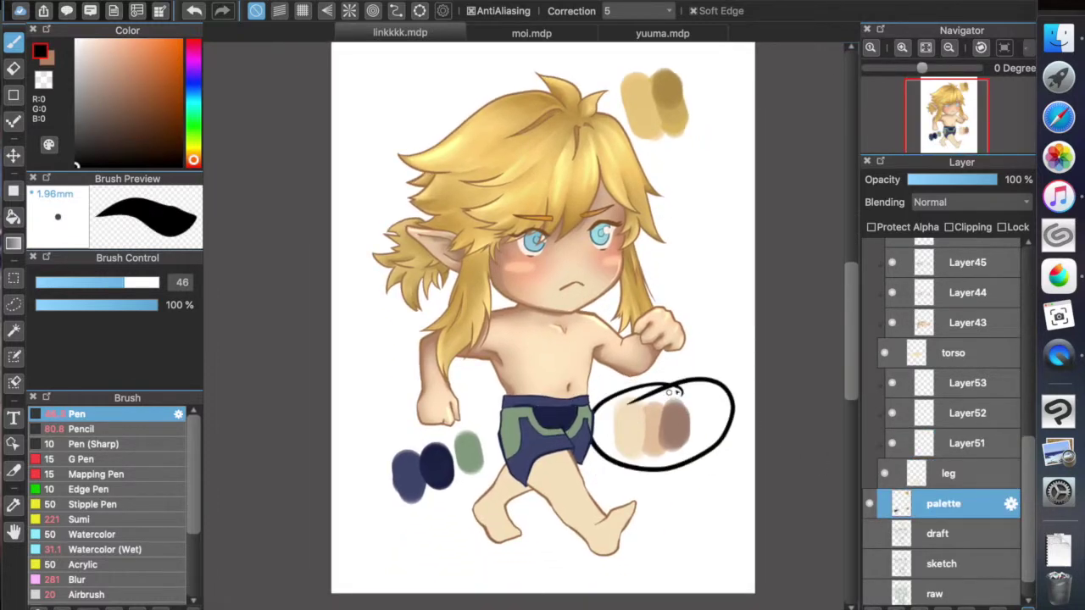
{"action": "mouse_move", "coordinate": [676, 506]}
{"action": "left_mouse_down"}
{"action": "mouse_move", "coordinate": [674, 477]}
{"action": "mouse_move", "coordinate": [685, 490]}
{"action": "left_mouse_up"}
{"action": "key", "text": "ctrl+z"}
{"action": "key", "text": "ctrl+z"}
{"action": "key", "text": "ctrl+z"}
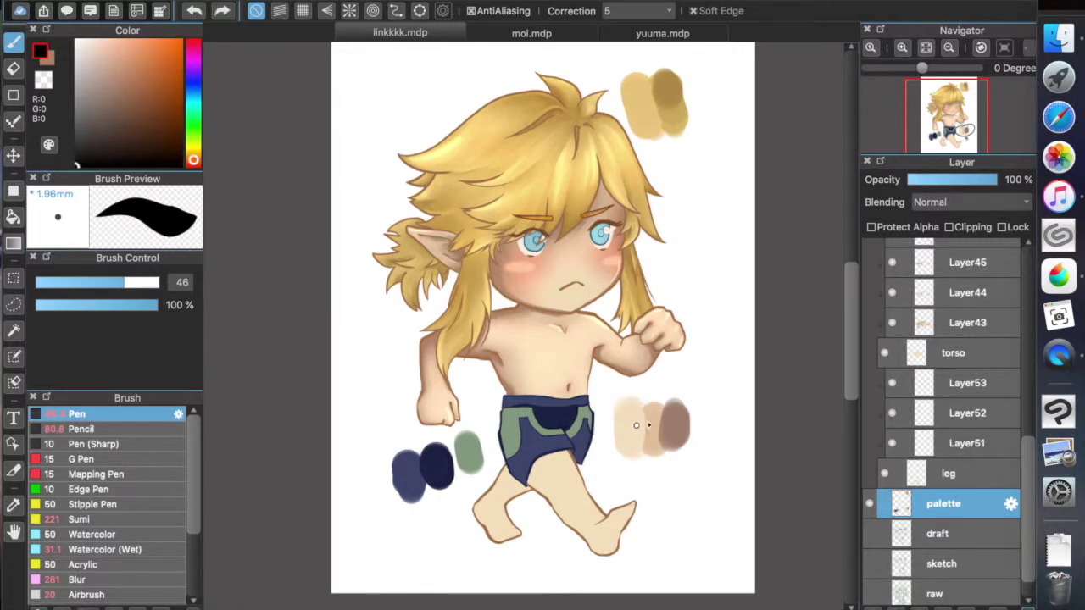
Step: Examine the leg and torso layers together with the shading layers clipped to them
{"action": "left_click", "coordinate": [907, 474]}
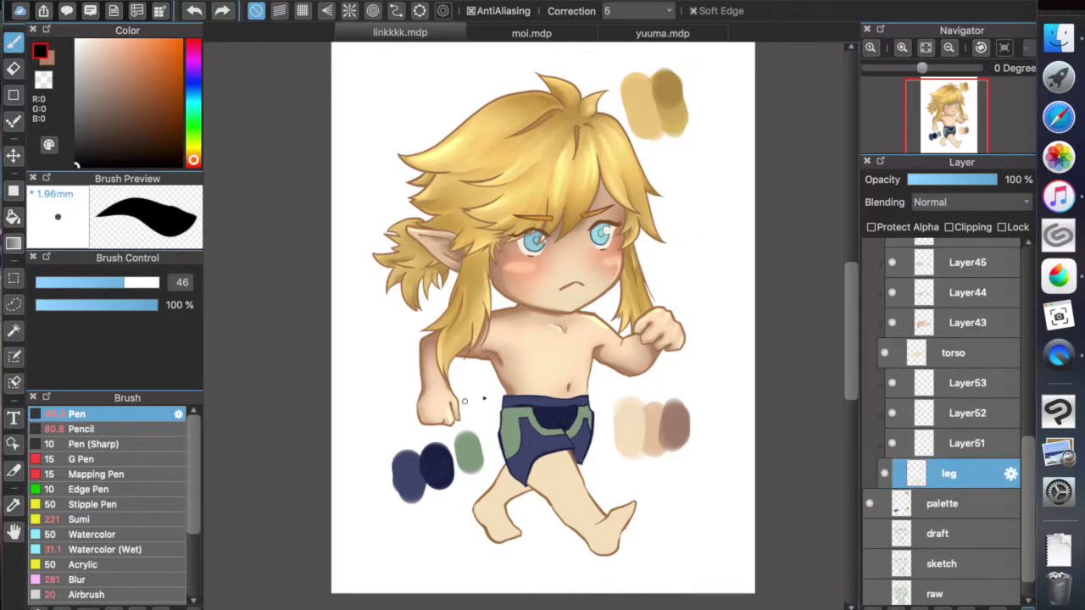
{"action": "left_click", "coordinate": [960, 354]}
{"action": "scroll", "coordinate": [1018, 441], "scroll_direction": "up", "scroll_amount": 3}
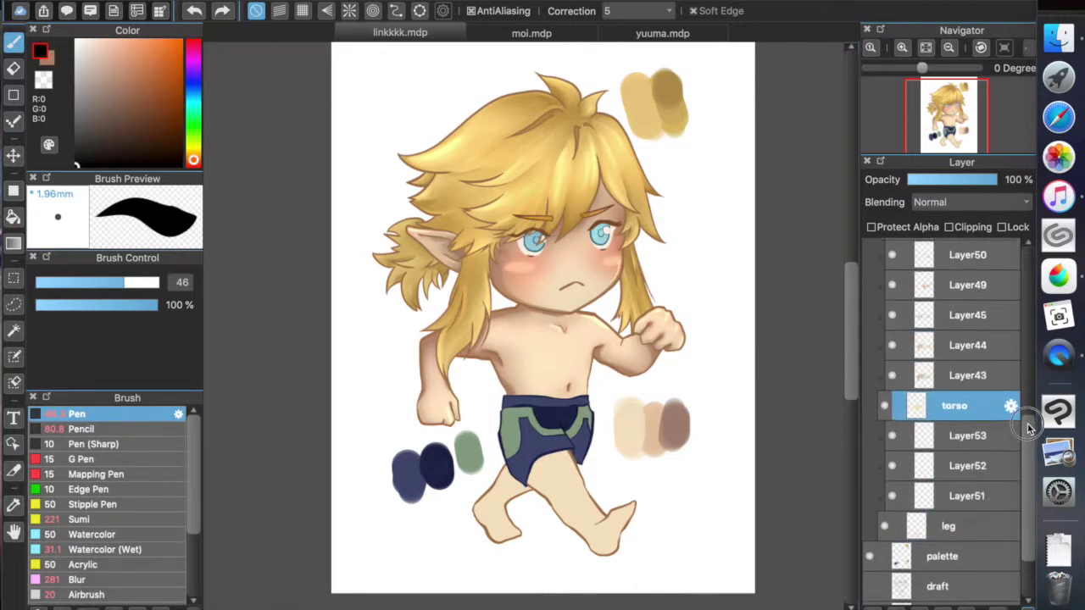
{"action": "scroll", "coordinate": [1029, 445], "scroll_direction": "down", "scroll_amount": 2}
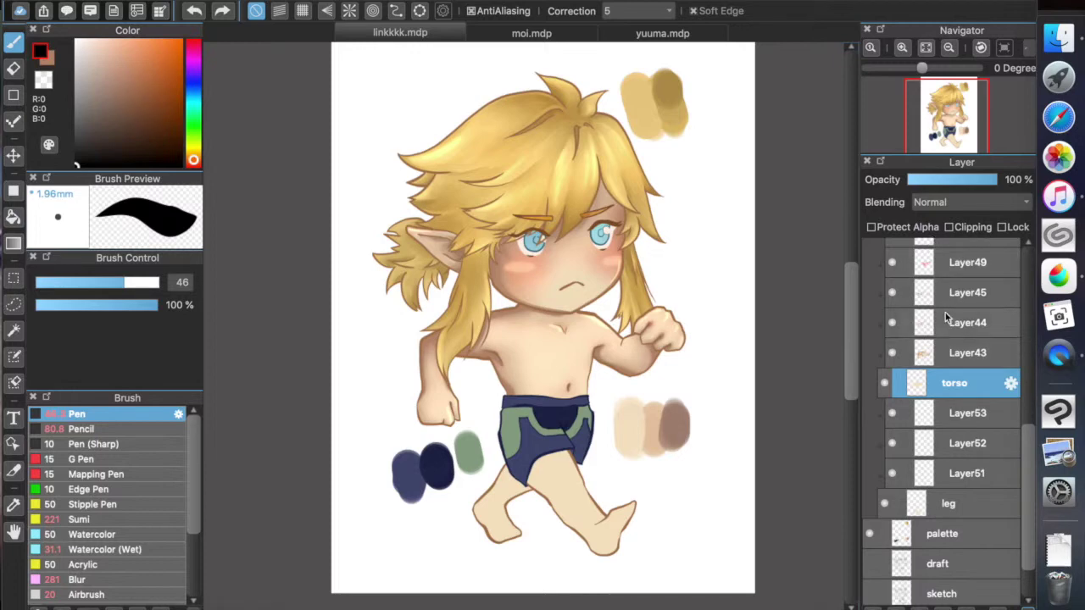
{"action": "left_click", "coordinate": [941, 265]}
{"action": "left_click", "coordinate": [943, 360]}
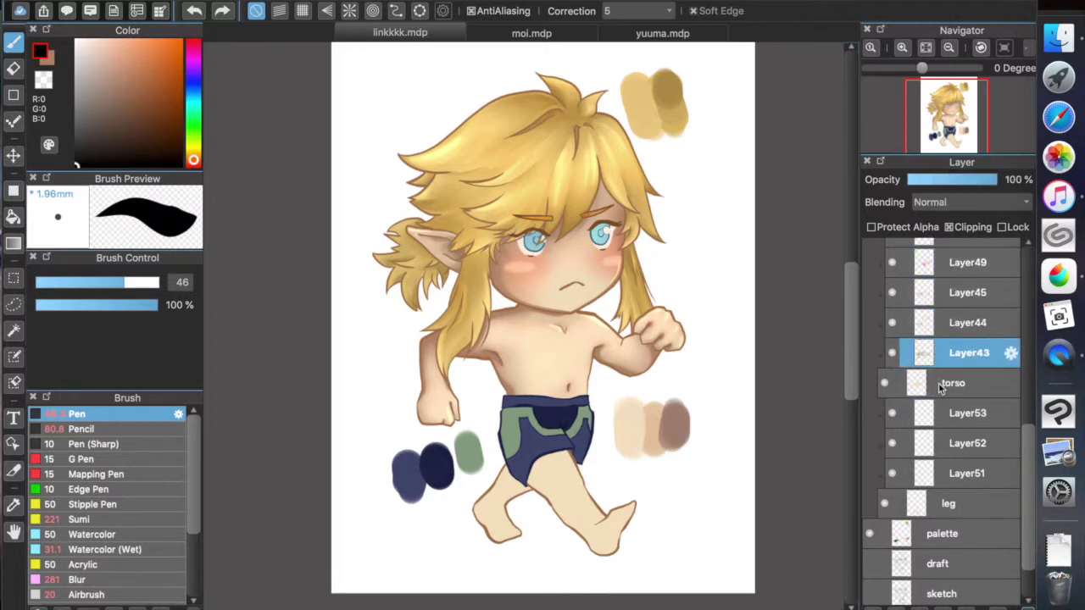
{"action": "left_click", "coordinate": [928, 449]}
{"action": "left_click", "coordinate": [928, 413]}
{"action": "left_click", "coordinate": [928, 504]}
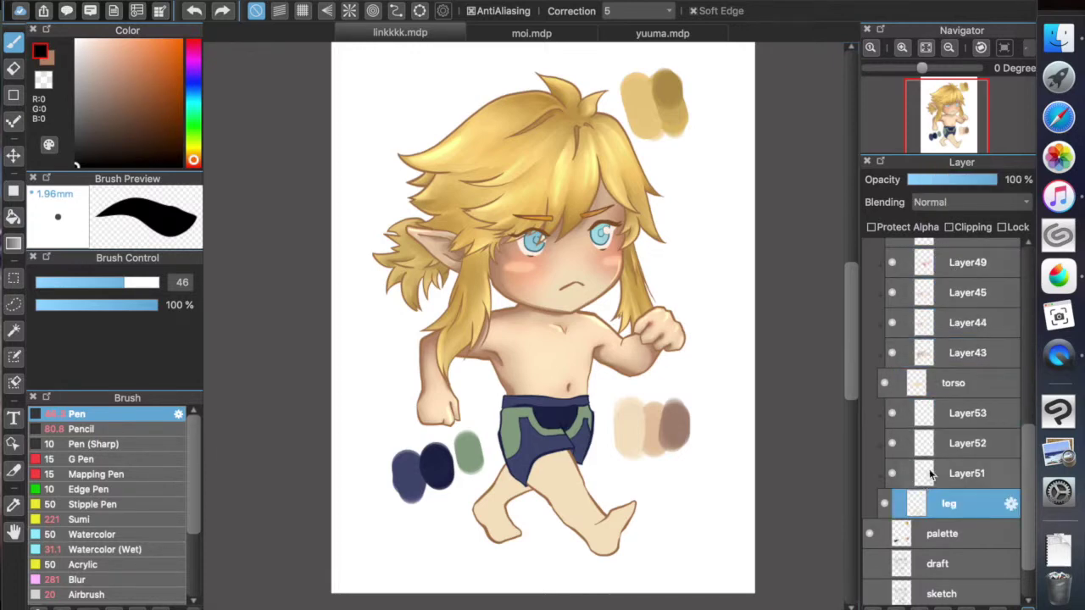
Step: Prepare the Airbrush at size 148 on Layer51 with the colour of the middle skin-tone swatch
{"action": "left_click", "coordinate": [933, 473]}
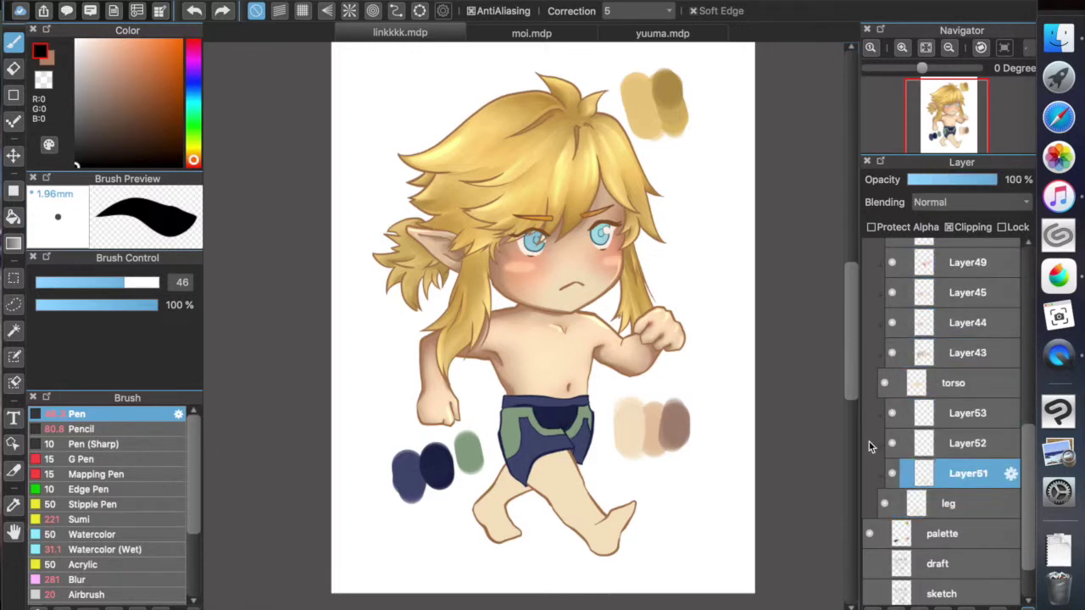
{"action": "left_click", "coordinate": [85, 580]}
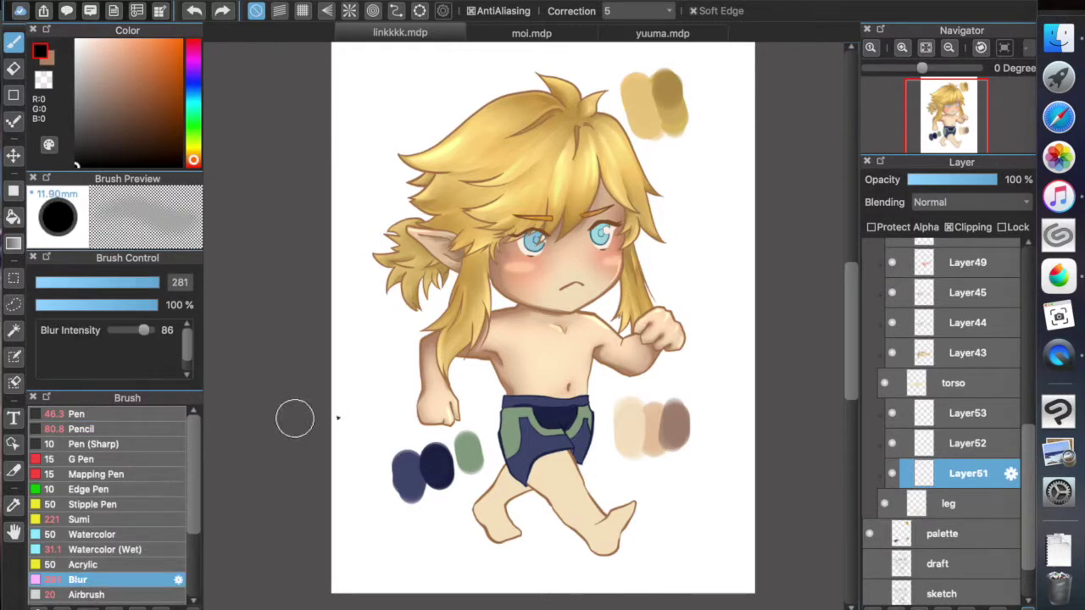
{"action": "left_click", "coordinate": [653, 424], "text": "alt"}
{"action": "scroll", "coordinate": [505, 373], "scroll_direction": "up", "scroll_amount": 5}
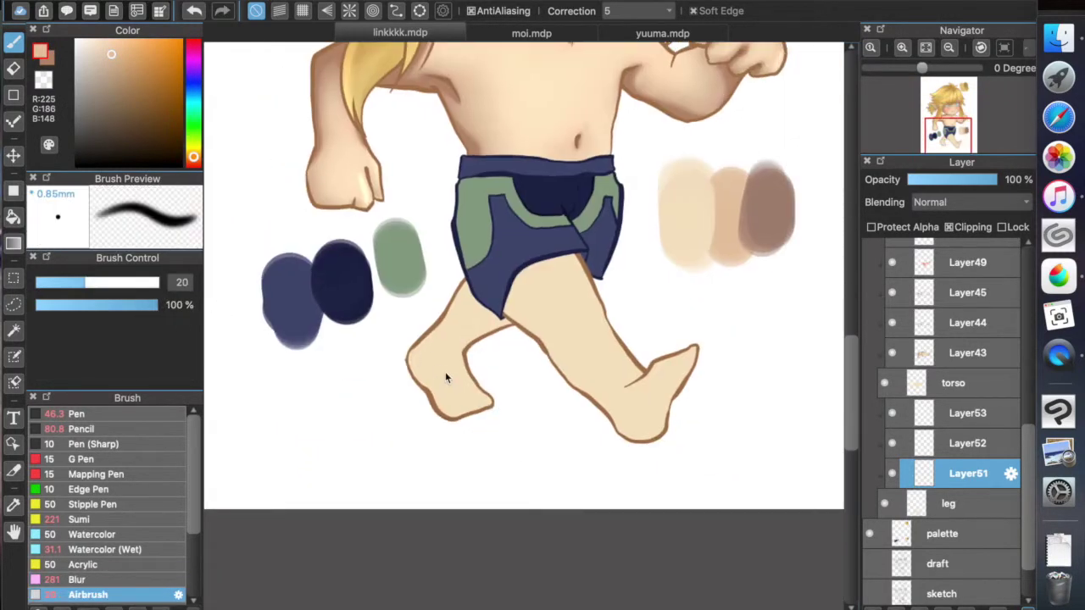
{"action": "key", "text": "bracketright"}
{"action": "key", "text": "bracketright"}
{"action": "key", "text": "bracketright"}
{"action": "key", "text": "bracketright"}
{"action": "key", "text": "bracketright"}
{"action": "key", "text": "bracketright"}
{"action": "key", "text": "bracketright"}
{"action": "key", "text": "bracketright"}
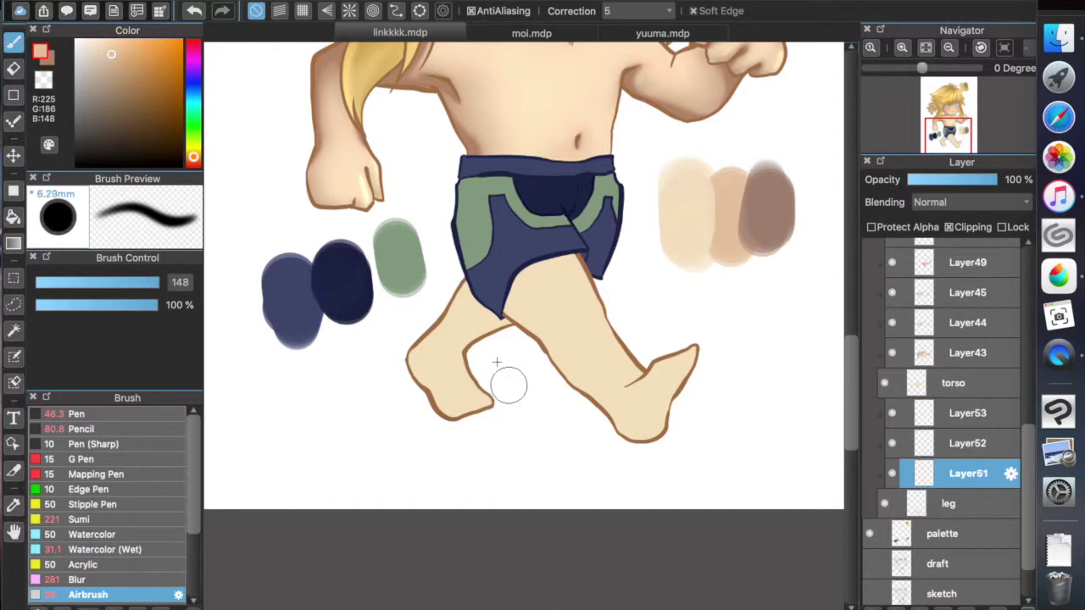
Step: Airbrush soft first shadows over the back leg at size 262 and the front leg at sizes 420 and 366
{"action": "left_click_drag", "start_coordinate": [508, 389], "coordinate": [511, 388]}
{"action": "scroll", "coordinate": [435, 351], "scroll_direction": "down", "scroll_amount": 3}
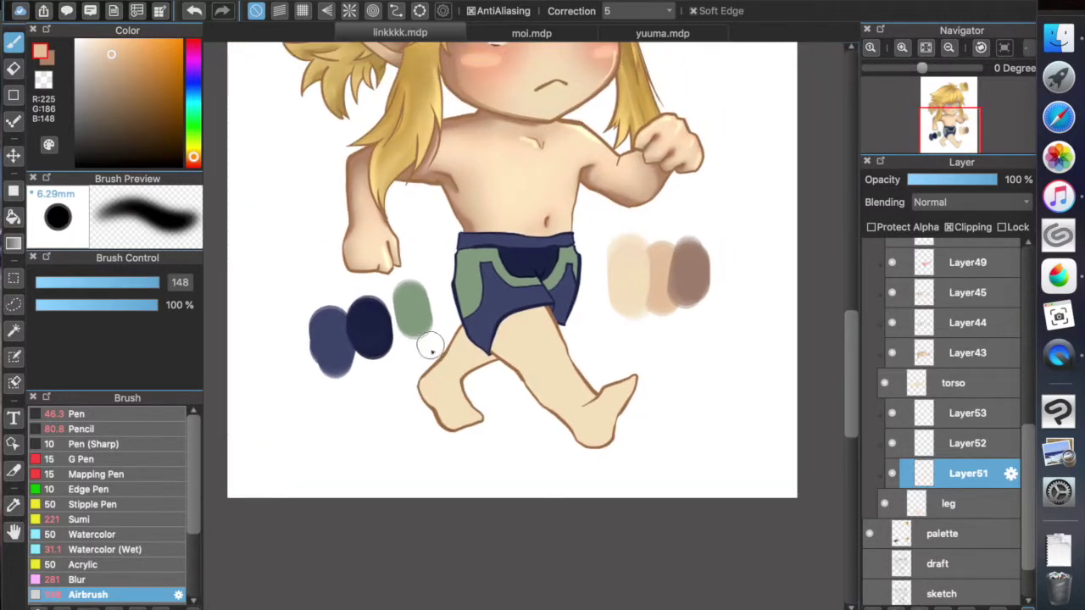
{"action": "mouse_move", "coordinate": [402, 341]}
{"action": "left_mouse_down"}
{"action": "mouse_move", "coordinate": [441, 343]}
{"action": "mouse_move", "coordinate": [460, 325]}
{"action": "mouse_move", "coordinate": [441, 334]}
{"action": "mouse_move", "coordinate": [475, 331]}
{"action": "mouse_move", "coordinate": [486, 360]}
{"action": "mouse_move", "coordinate": [475, 322]}
{"action": "mouse_move", "coordinate": [461, 368]}
{"action": "mouse_move", "coordinate": [462, 343]}
{"action": "left_mouse_up"}
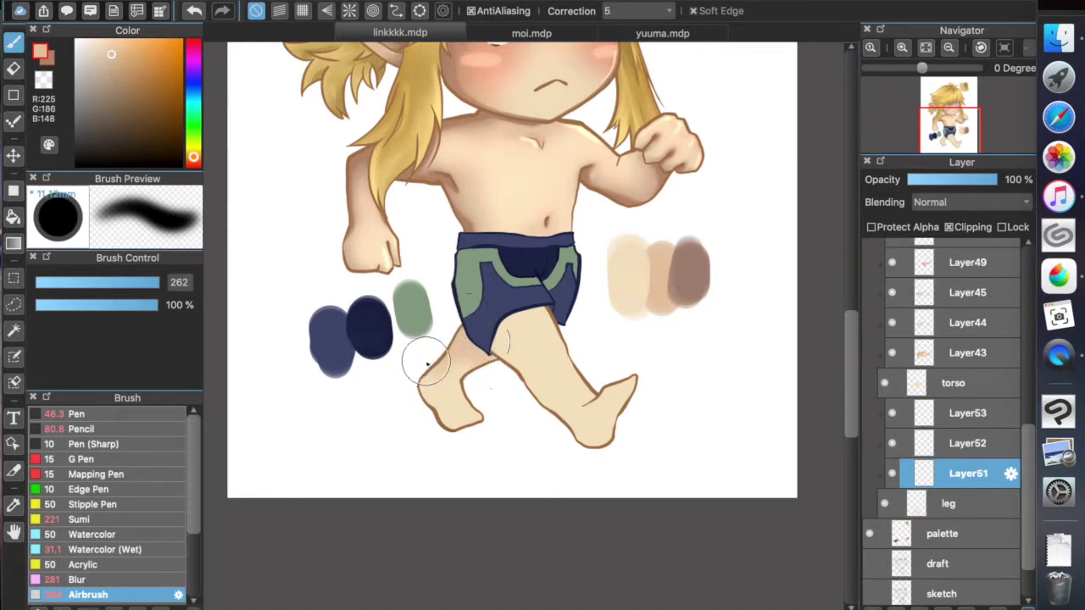
{"action": "scroll", "coordinate": [426, 363], "scroll_direction": "up", "scroll_amount": 3}
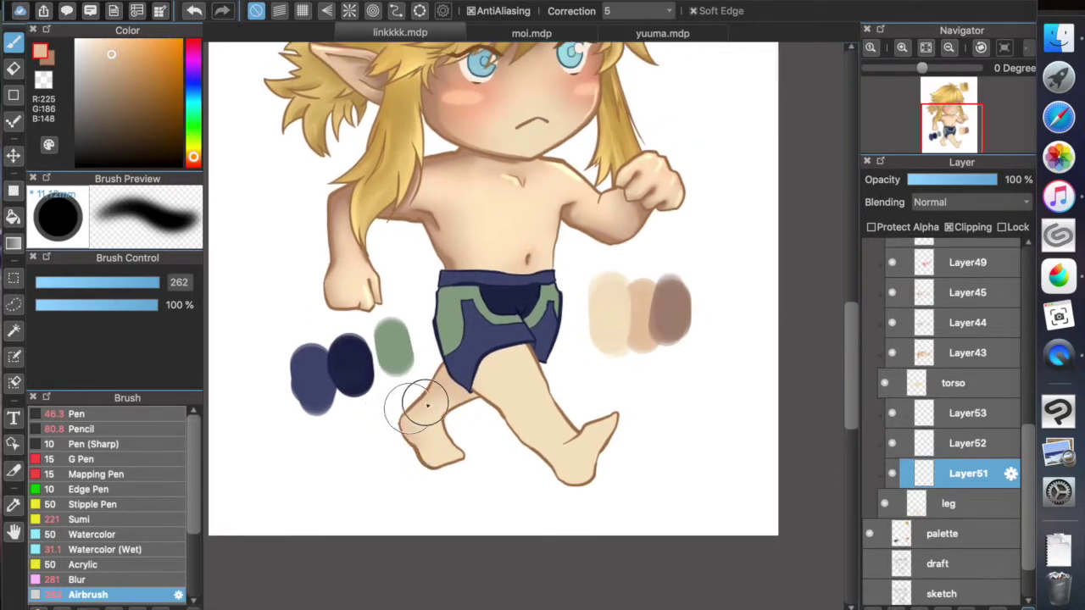
{"action": "mouse_move", "coordinate": [431, 405]}
{"action": "left_mouse_down"}
{"action": "mouse_move", "coordinate": [410, 421]}
{"action": "mouse_move", "coordinate": [445, 428]}
{"action": "mouse_move", "coordinate": [403, 460]}
{"action": "left_mouse_up"}
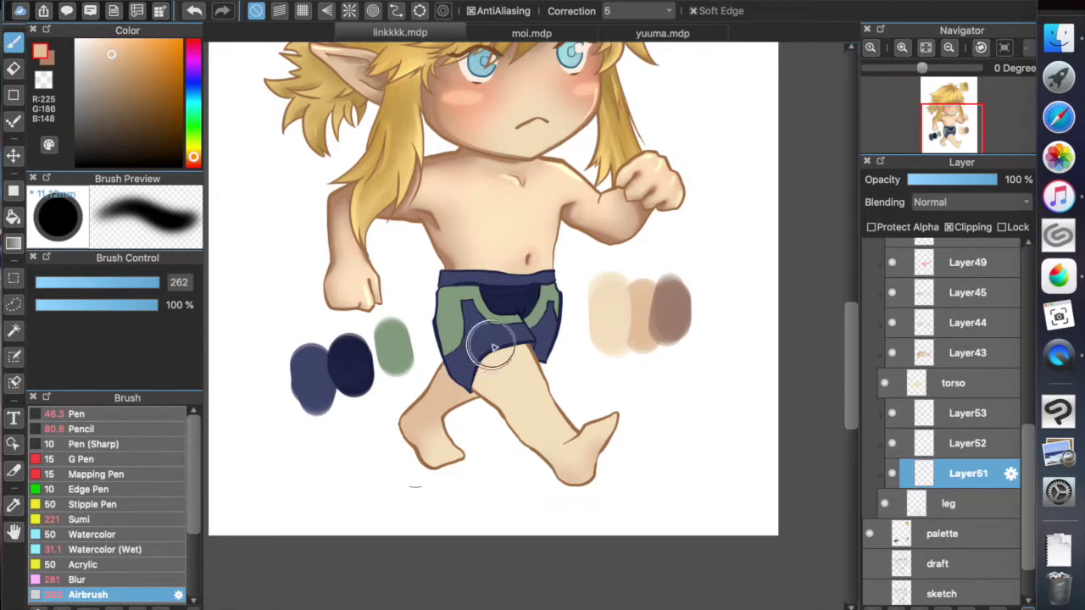
{"action": "key", "text": "bracketright"}
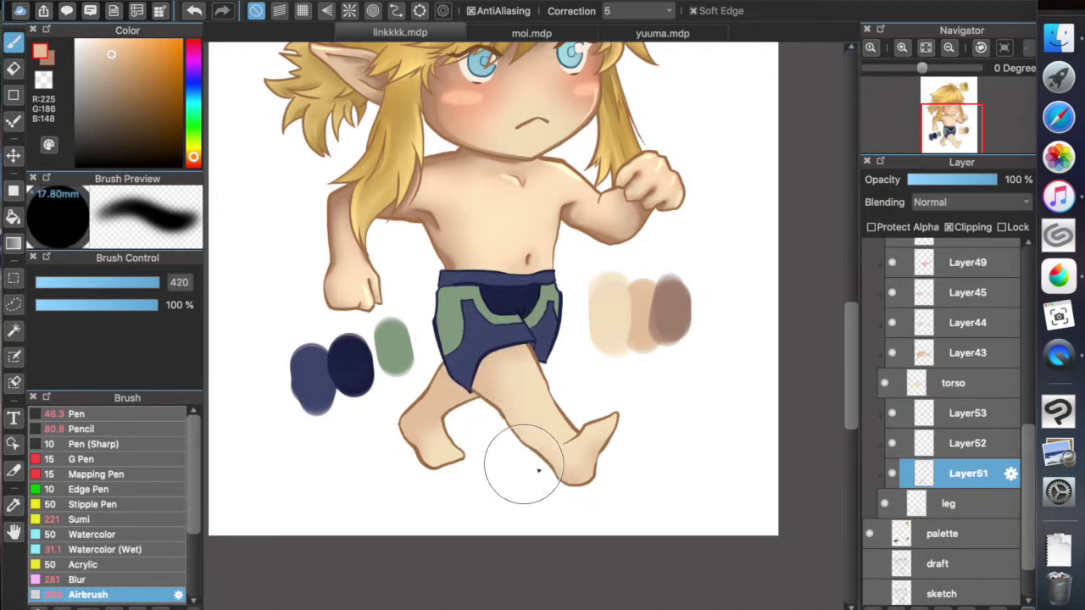
{"action": "key", "text": "bracketleft"}
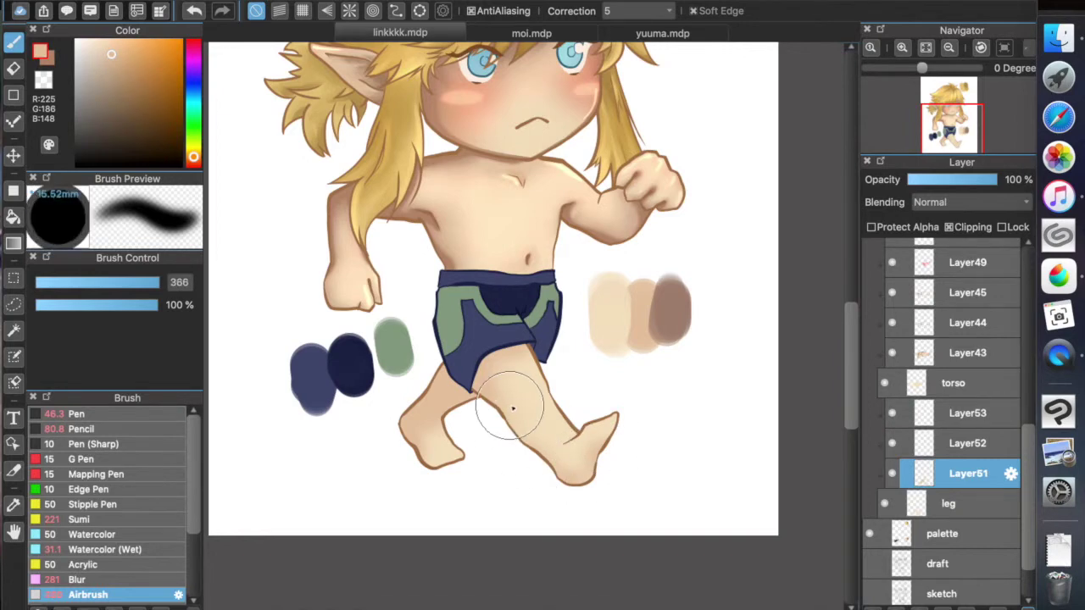
Step: Sample the light skin tone from the front foot and airbrush it over the feet at brush sizes 91 and 124
{"action": "right_click", "coordinate": [578, 448]}
{"action": "key", "text": "bracketleft"}
{"action": "key", "text": "bracketleft"}
{"action": "key", "text": "bracketleft"}
{"action": "key", "text": "bracketleft"}
{"action": "key", "text": "bracketleft"}
{"action": "key", "text": "bracketleft"}
{"action": "key", "text": "bracketleft"}
{"action": "key", "text": "bracketleft"}
{"action": "key", "text": "bracketright"}
{"action": "key", "text": "bracketright"}
{"action": "key", "text": "bracketright"}
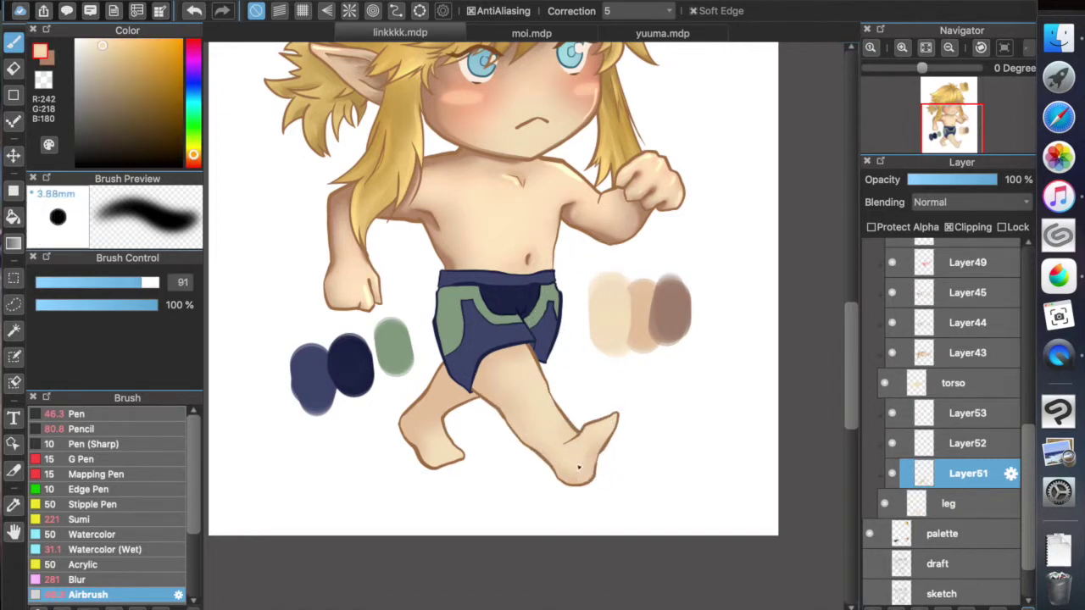
{"action": "key", "text": "bracketright"}
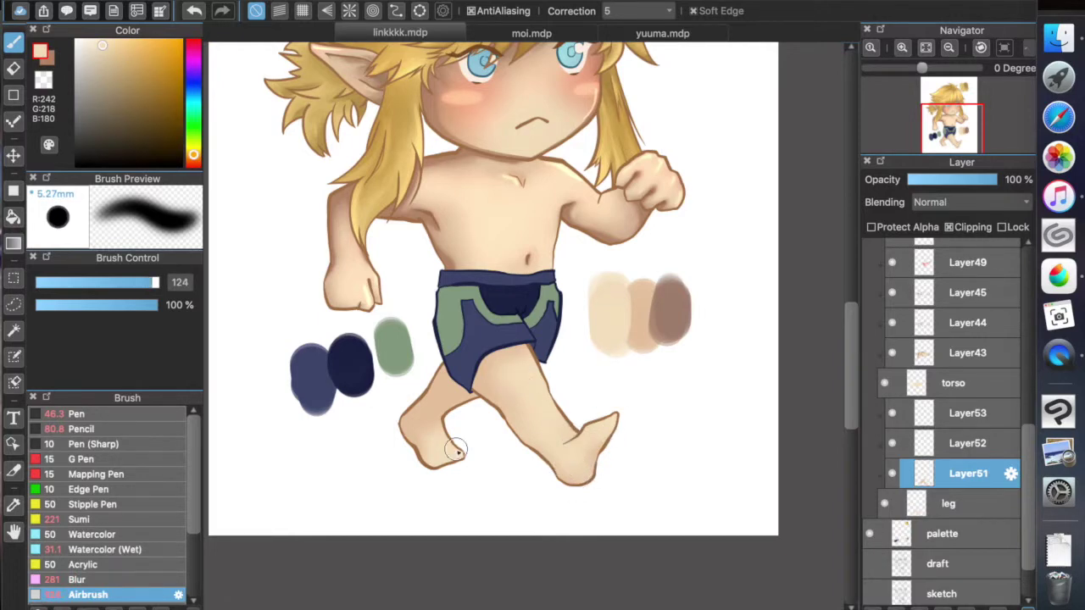
{"action": "key", "text": "super+0"}
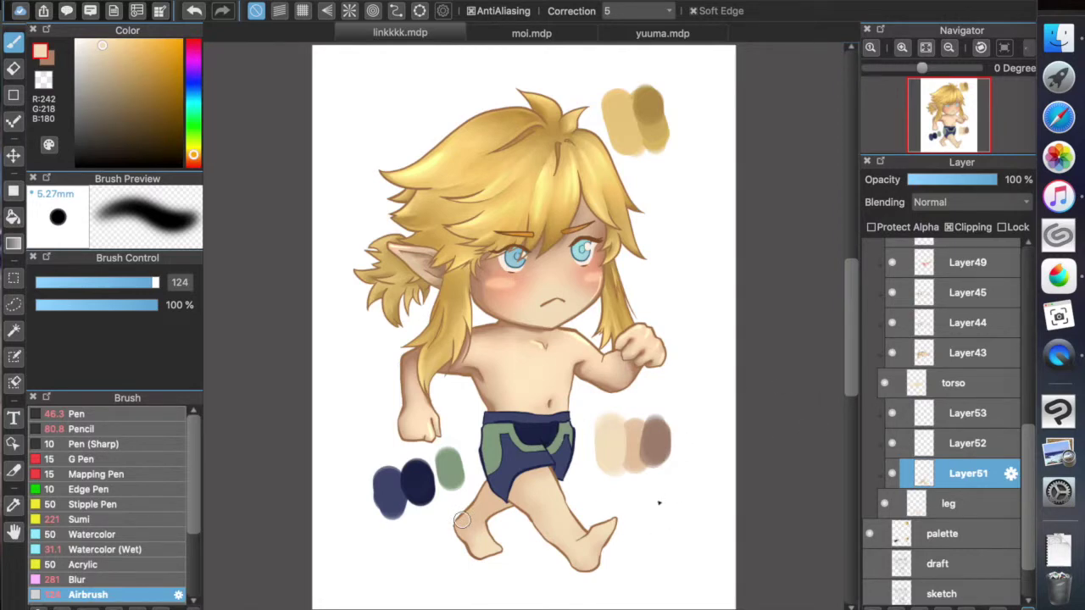
Step: Select Layer52, sample the brown between the middle and dark skin swatches, lighten it to RGB 196, 157, 129 and try it on the front leg
{"action": "left_click", "coordinate": [936, 437]}
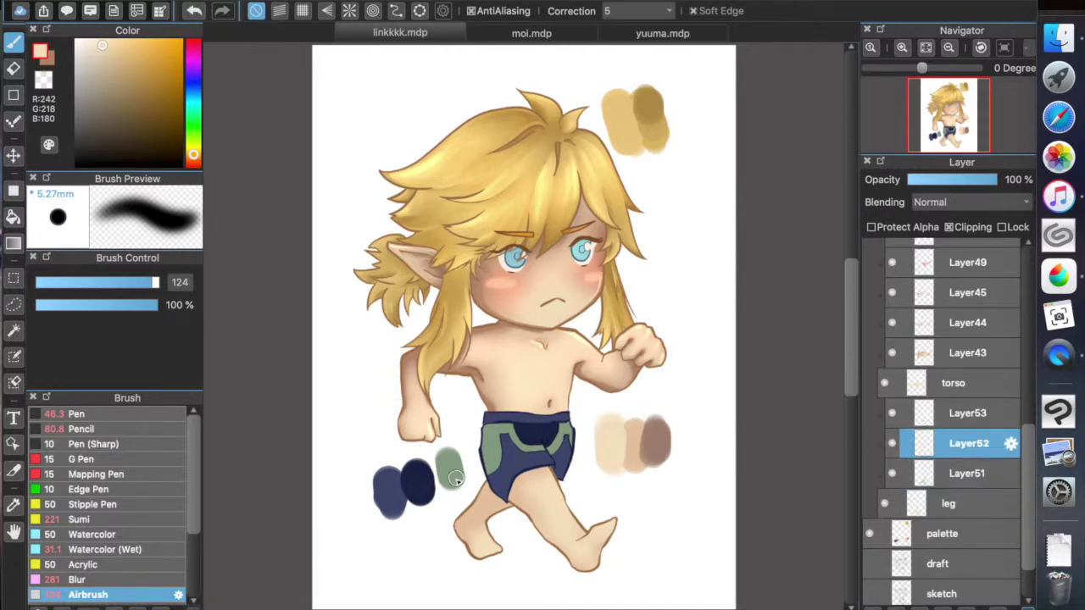
{"action": "scroll", "coordinate": [441, 517], "scroll_direction": "up", "scroll_amount": 5}
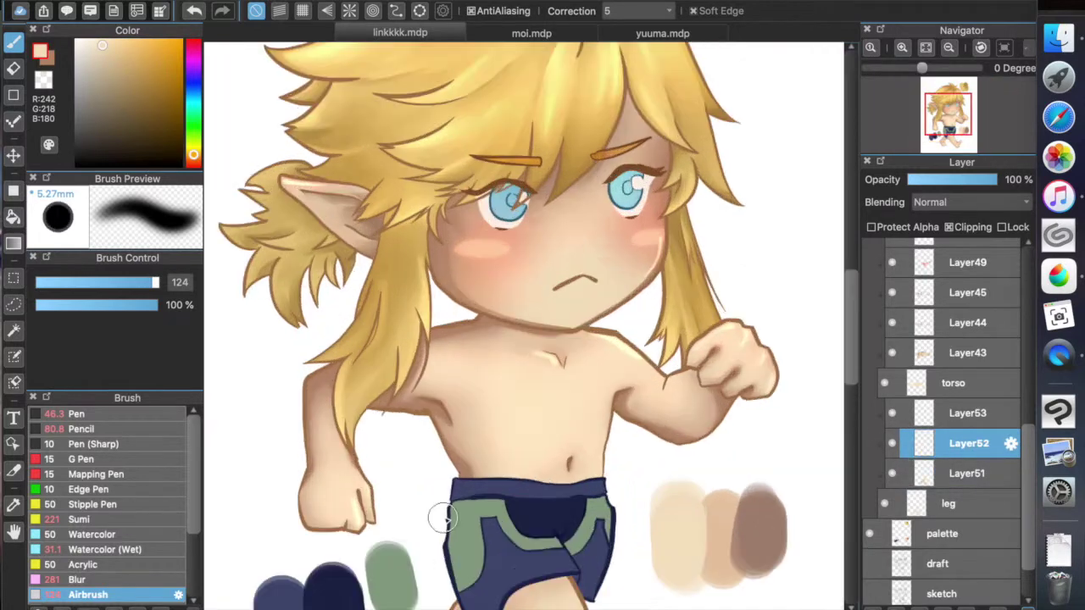
{"action": "scroll", "coordinate": [449, 512], "scroll_direction": "down", "scroll_amount": 4}
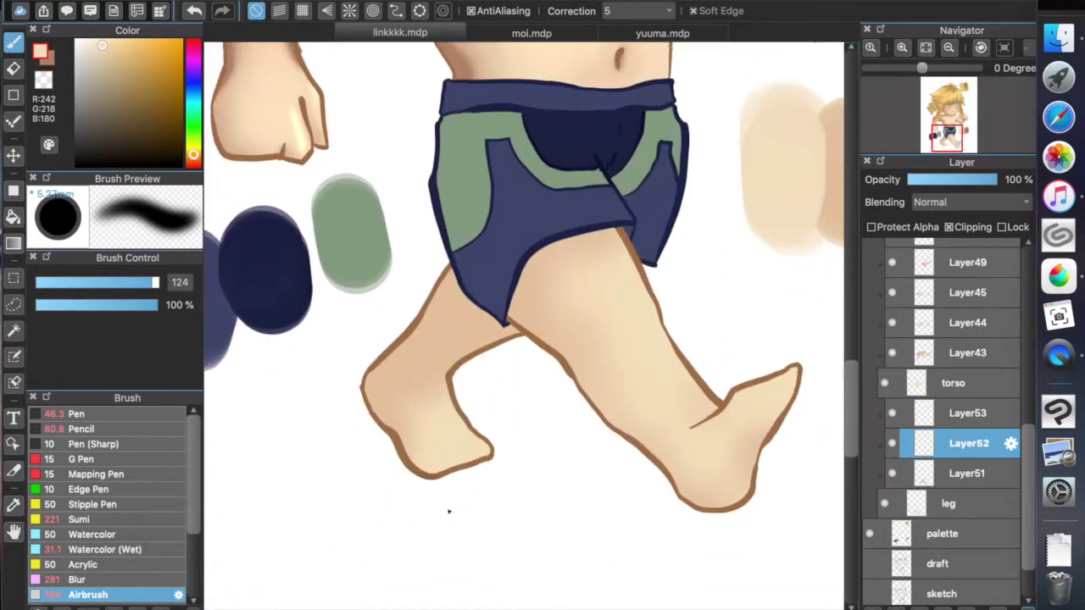
{"action": "scroll", "coordinate": [567, 426], "scroll_direction": "right", "scroll_amount": 5}
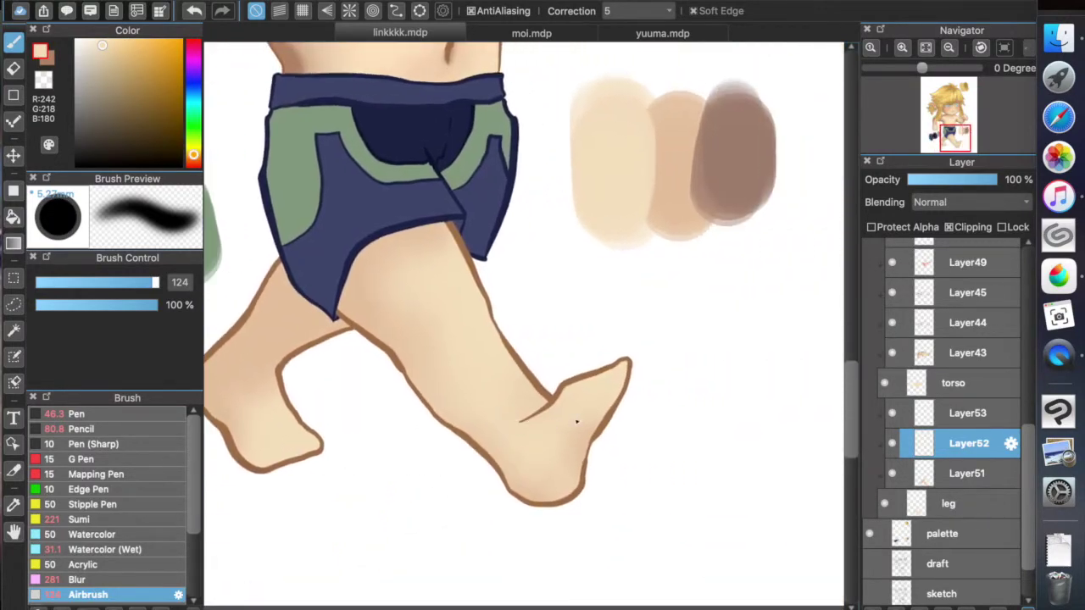
{"action": "scroll", "coordinate": [605, 416], "scroll_direction": "up", "scroll_amount": 2}
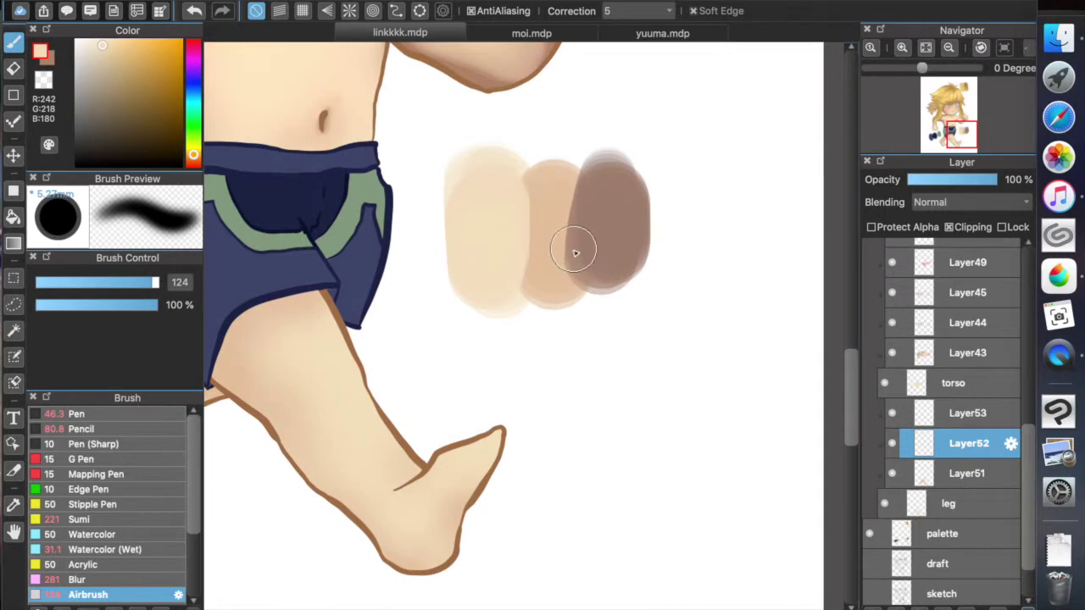
{"action": "left_click", "coordinate": [575, 248], "text": "alt"}
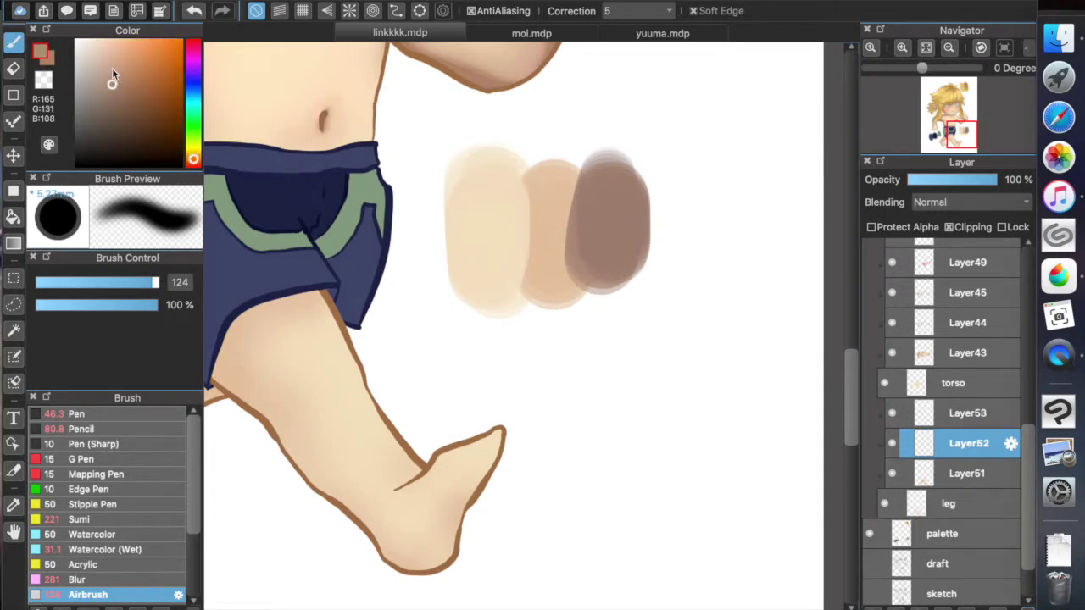
{"action": "left_click_drag", "start_coordinate": [360, 378], "coordinate": [331, 399]}
{"action": "key", "text": "super+z"}
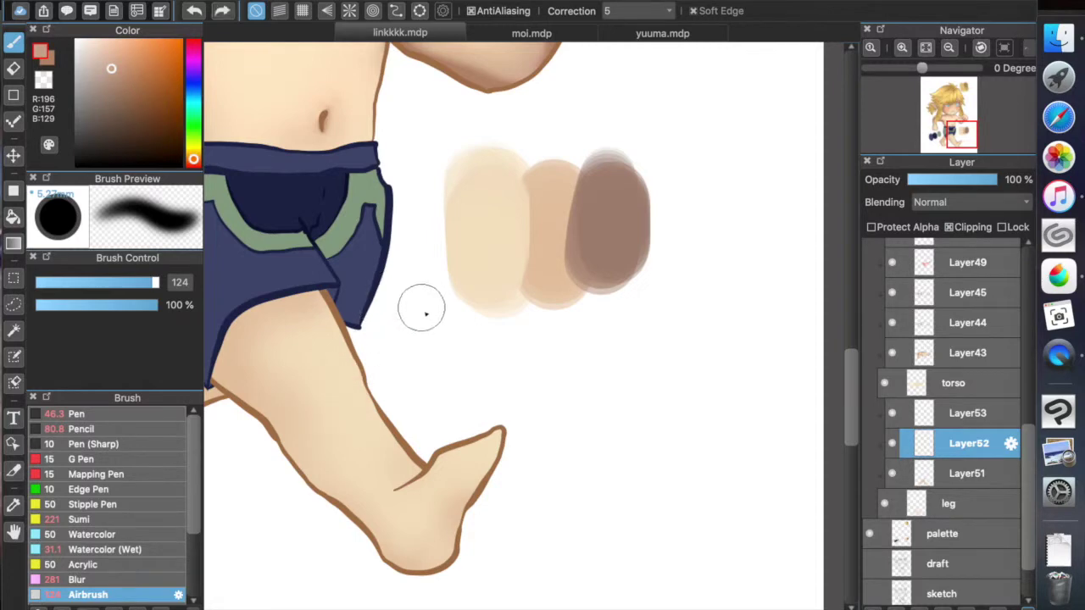
Step: Airbrush darker shading at size 124 over the front thigh and ankle, the back thigh below the shorts and the back heel
{"action": "scroll", "coordinate": [421, 312], "scroll_direction": "left", "scroll_amount": 2}
{"action": "scroll", "coordinate": [419, 315], "scroll_direction": "left", "scroll_amount": 6}
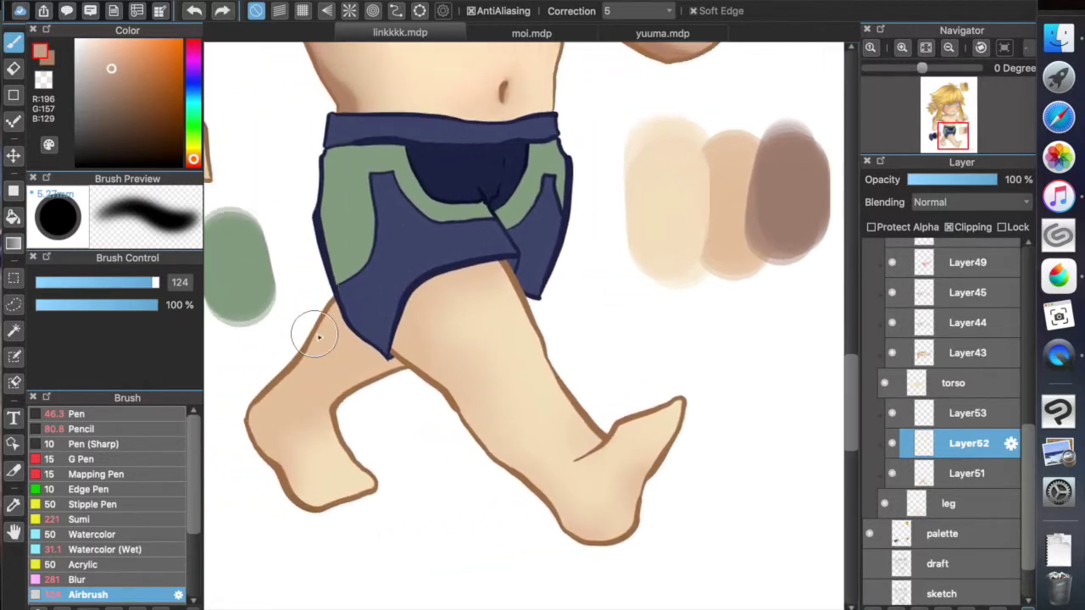
{"action": "mouse_move", "coordinate": [404, 310]}
{"action": "left_mouse_down"}
{"action": "mouse_move", "coordinate": [399, 353]}
{"action": "mouse_move", "coordinate": [416, 291]}
{"action": "mouse_move", "coordinate": [437, 273]}
{"action": "mouse_move", "coordinate": [406, 322]}
{"action": "mouse_move", "coordinate": [426, 375]}
{"action": "mouse_move", "coordinate": [411, 343]}
{"action": "mouse_move", "coordinate": [573, 544]}
{"action": "mouse_move", "coordinate": [646, 484]}
{"action": "mouse_move", "coordinate": [635, 482]}
{"action": "mouse_move", "coordinate": [610, 533]}
{"action": "mouse_move", "coordinate": [636, 492]}
{"action": "mouse_move", "coordinate": [585, 438]}
{"action": "mouse_move", "coordinate": [593, 433]}
{"action": "left_mouse_up"}
{"action": "mouse_move", "coordinate": [285, 380]}
{"action": "left_mouse_down"}
{"action": "mouse_move", "coordinate": [324, 359]}
{"action": "mouse_move", "coordinate": [334, 302]}
{"action": "mouse_move", "coordinate": [300, 384]}
{"action": "mouse_move", "coordinate": [368, 357]}
{"action": "left_mouse_up"}
{"action": "key", "text": "super+z"}
{"action": "mouse_move", "coordinate": [301, 341]}
{"action": "left_mouse_down"}
{"action": "mouse_move", "coordinate": [300, 368]}
{"action": "mouse_move", "coordinate": [362, 279]}
{"action": "mouse_move", "coordinate": [362, 350]}
{"action": "mouse_move", "coordinate": [386, 367]}
{"action": "mouse_move", "coordinate": [351, 383]}
{"action": "mouse_move", "coordinate": [376, 340]}
{"action": "mouse_move", "coordinate": [341, 356]}
{"action": "mouse_move", "coordinate": [344, 367]}
{"action": "mouse_move", "coordinate": [319, 379]}
{"action": "mouse_move", "coordinate": [331, 424]}
{"action": "mouse_move", "coordinate": [317, 412]}
{"action": "mouse_move", "coordinate": [357, 362]}
{"action": "left_mouse_up"}
{"action": "left_click_drag", "start_coordinate": [278, 443], "coordinate": [242, 430]}
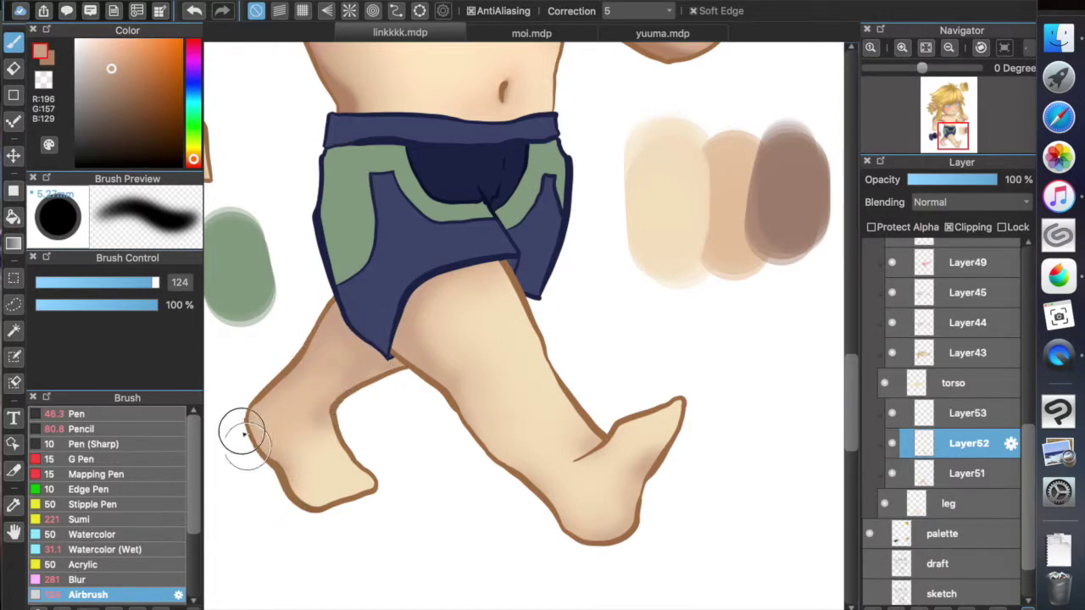
Step: Blend the new shading with tones sampled from the back leg and front thigh, using size 172 on the front thigh
{"action": "left_click", "coordinate": [324, 386], "text": "alt"}
{"action": "left_click_drag", "start_coordinate": [339, 356], "coordinate": [308, 407]}
{"action": "left_click", "coordinate": [470, 285], "text": "alt"}
{"action": "key", "text": "bracketright"}
{"action": "key", "text": "bracketright"}
{"action": "mouse_move", "coordinate": [520, 371]}
{"action": "left_mouse_down"}
{"action": "mouse_move", "coordinate": [538, 348]}
{"action": "mouse_move", "coordinate": [505, 372]}
{"action": "left_mouse_up"}
{"action": "key", "text": "super+minus"}
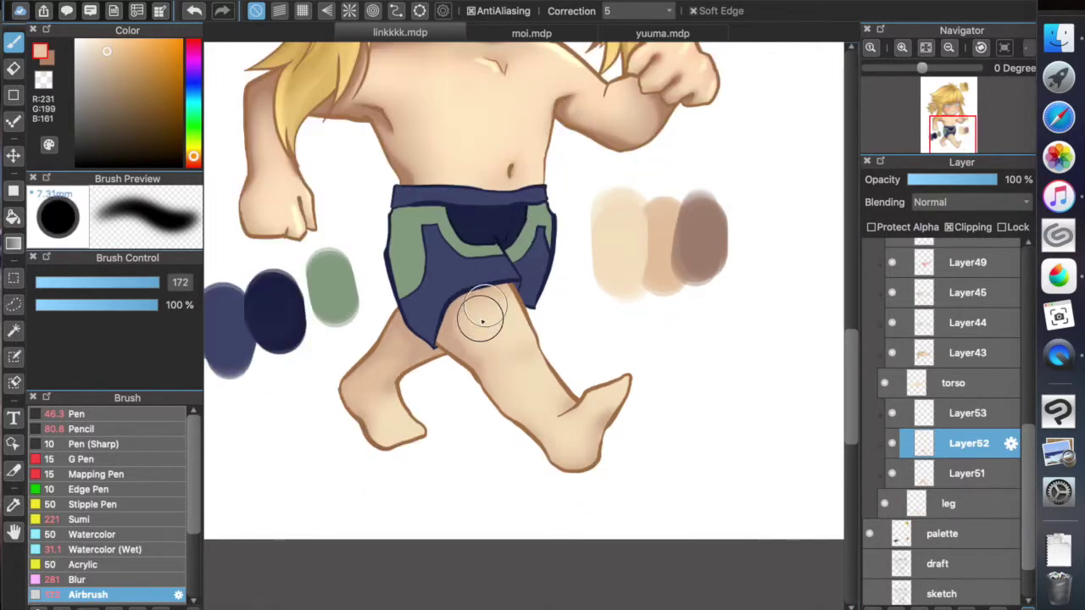
Step: Undo the last stroke, resample tones from the front thigh and airbrush the shadow beneath the shorts' hem
{"action": "left_click", "coordinate": [473, 317], "text": "alt"}
{"action": "key", "text": "super+z"}
{"action": "left_click", "coordinate": [457, 322], "text": "alt"}
{"action": "mouse_move", "coordinate": [477, 305]}
{"action": "left_mouse_down"}
{"action": "mouse_move", "coordinate": [456, 348]}
{"action": "mouse_move", "coordinate": [454, 337]}
{"action": "mouse_move", "coordinate": [460, 351]}
{"action": "mouse_move", "coordinate": [460, 312]}
{"action": "mouse_move", "coordinate": [508, 264]}
{"action": "mouse_move", "coordinate": [464, 309]}
{"action": "mouse_move", "coordinate": [455, 339]}
{"action": "mouse_move", "coordinate": [462, 299]}
{"action": "left_mouse_up"}
{"action": "left_click", "coordinate": [461, 301], "text": "alt"}
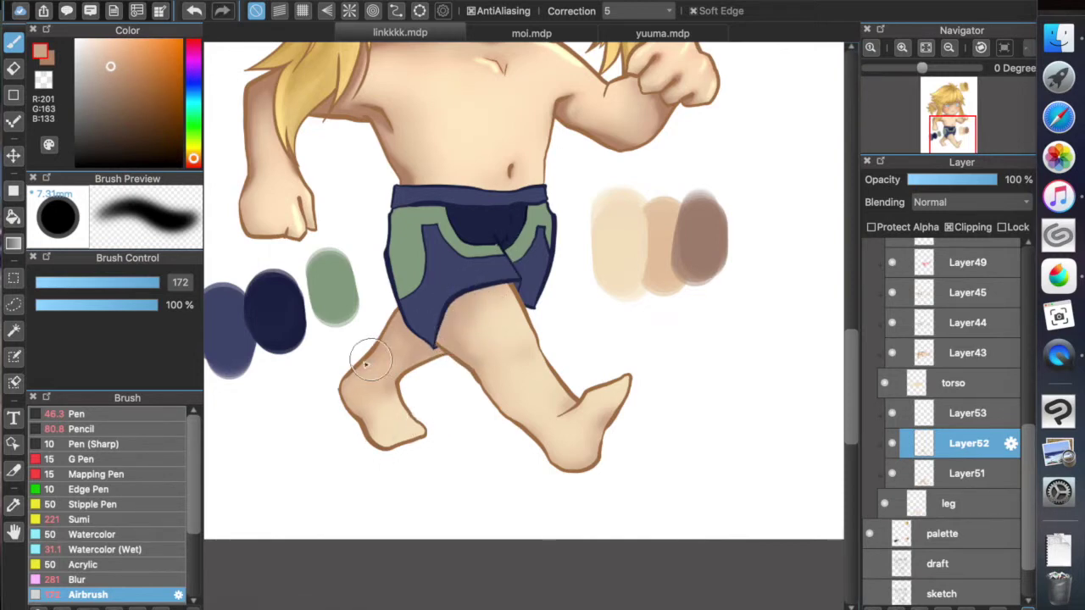
Step: Airbrush the back calf and the front ankle with skin tones sampled from those areas to refine their shadows
{"action": "key", "text": "super+plus"}
{"action": "left_click", "coordinate": [332, 398], "text": "alt"}
{"action": "mouse_move", "coordinate": [342, 358]}
{"action": "left_mouse_down"}
{"action": "mouse_move", "coordinate": [368, 273]}
{"action": "mouse_move", "coordinate": [305, 421]}
{"action": "mouse_move", "coordinate": [356, 393]}
{"action": "left_mouse_up"}
{"action": "left_click", "coordinate": [317, 412], "text": "alt"}
{"action": "left_click_drag", "start_coordinate": [536, 424], "coordinate": [344, 457]}
{"action": "left_click", "coordinate": [666, 416], "text": "alt"}
{"action": "left_click_drag", "start_coordinate": [663, 419], "coordinate": [685, 404]}
{"action": "left_click", "coordinate": [707, 428], "text": "alt"}
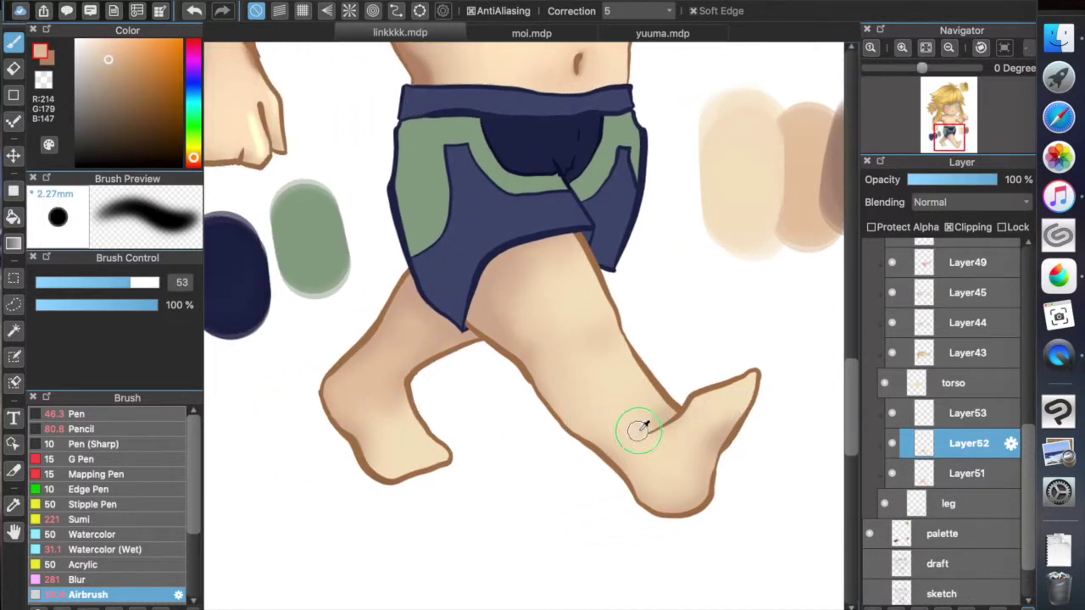
Step: Soften the back foot and calf shading with sampled light skin tones at Airbrush sizes 53 and 74
{"action": "left_click", "coordinate": [711, 419], "text": "alt"}
{"action": "left_click_drag", "start_coordinate": [401, 421], "coordinate": [380, 403]}
{"action": "left_click", "coordinate": [356, 415], "text": "alt"}
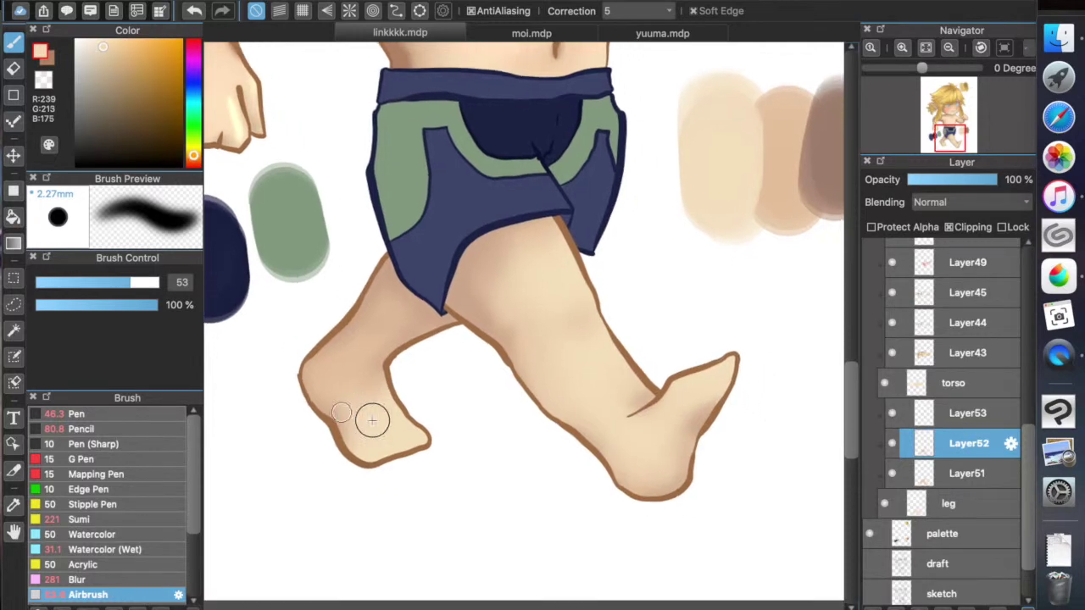
{"action": "key", "text": "bracketright"}
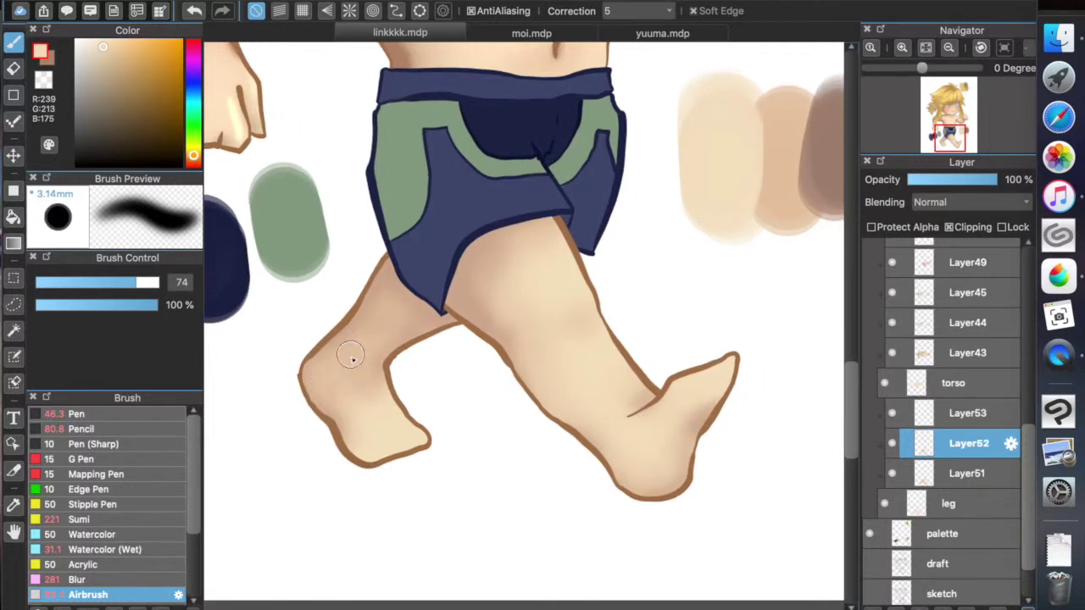
{"action": "left_click_drag", "start_coordinate": [339, 386], "coordinate": [354, 363]}
Step: Examine the blended shading of the legs both from a distance and up close
{"action": "scroll", "coordinate": [388, 271], "scroll_direction": "right", "scroll_amount": 4}
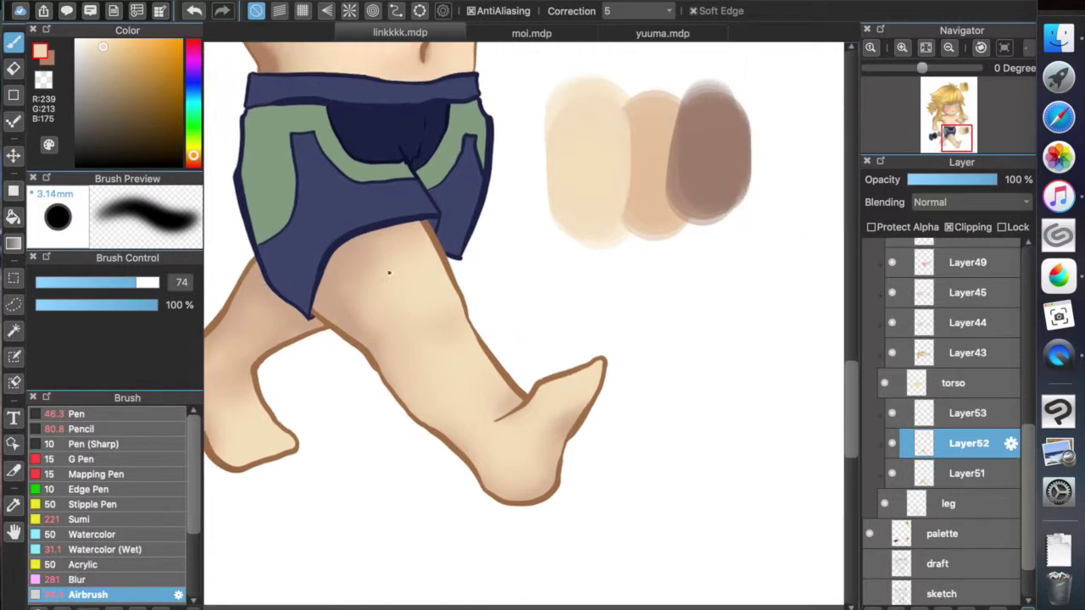
{"action": "key", "text": "super+minus"}
{"action": "key", "text": "super+minus"}
{"action": "key", "text": "super+plus"}
{"action": "key", "text": "super+plus"}
{"action": "scroll", "coordinate": [375, 284], "scroll_direction": "left", "scroll_amount": 1}
{"action": "scroll", "coordinate": [375, 284], "scroll_direction": "left", "scroll_amount": 3}
{"action": "scroll", "coordinate": [376, 285], "scroll_direction": "up", "scroll_amount": 1}
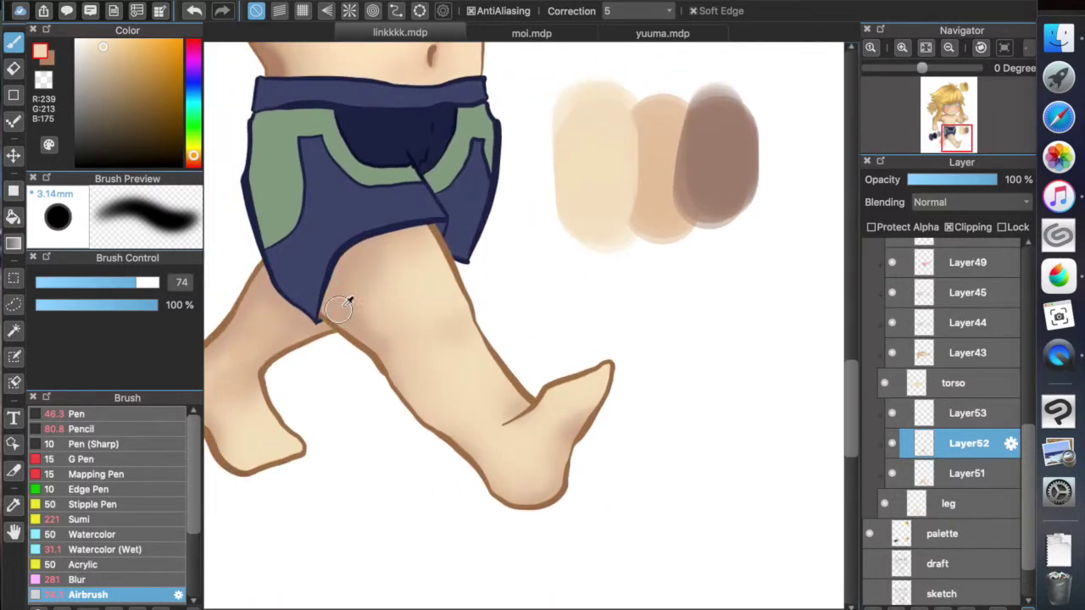
Step: Sample the darkest skin-tone swatch, select Layer53 and enlarge the Airbrush to size 96
{"action": "left_click", "coordinate": [318, 302], "text": "alt"}
{"action": "left_click", "coordinate": [704, 176], "text": "alt"}
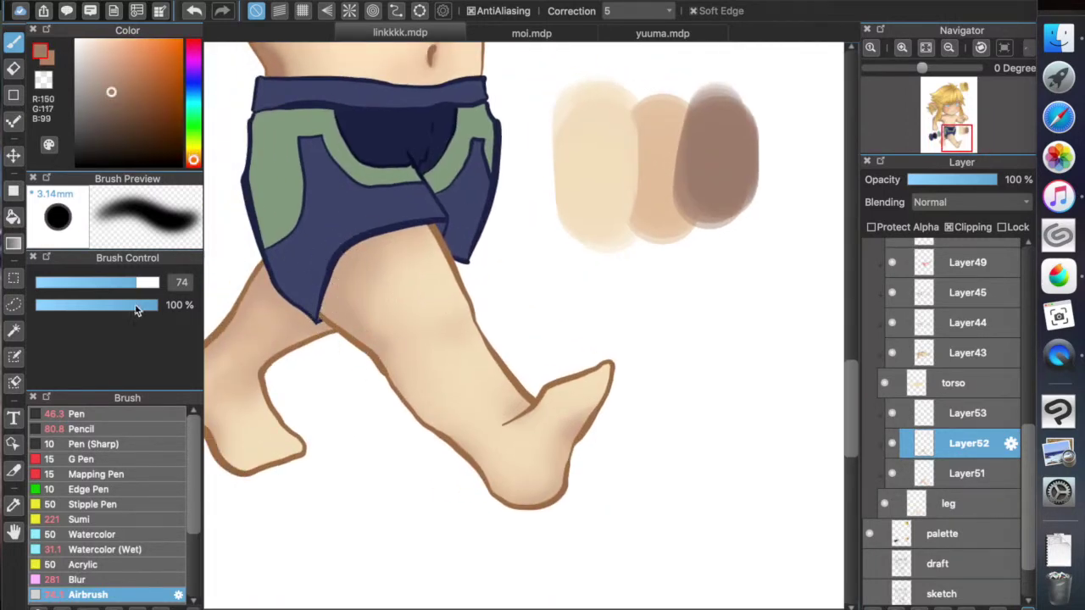
{"action": "left_click", "coordinate": [929, 413]}
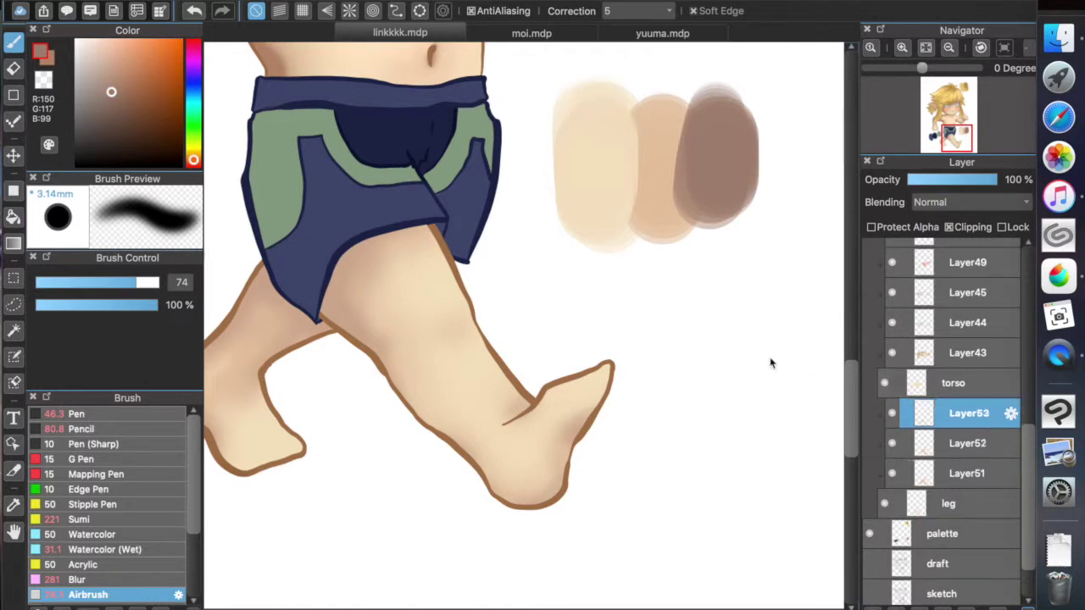
{"action": "key", "text": "]"}
{"action": "key", "text": "]"}
{"action": "key", "text": "]"}
{"action": "key", "text": "]"}
{"action": "key", "text": "]"}
{"action": "key", "text": "]"}
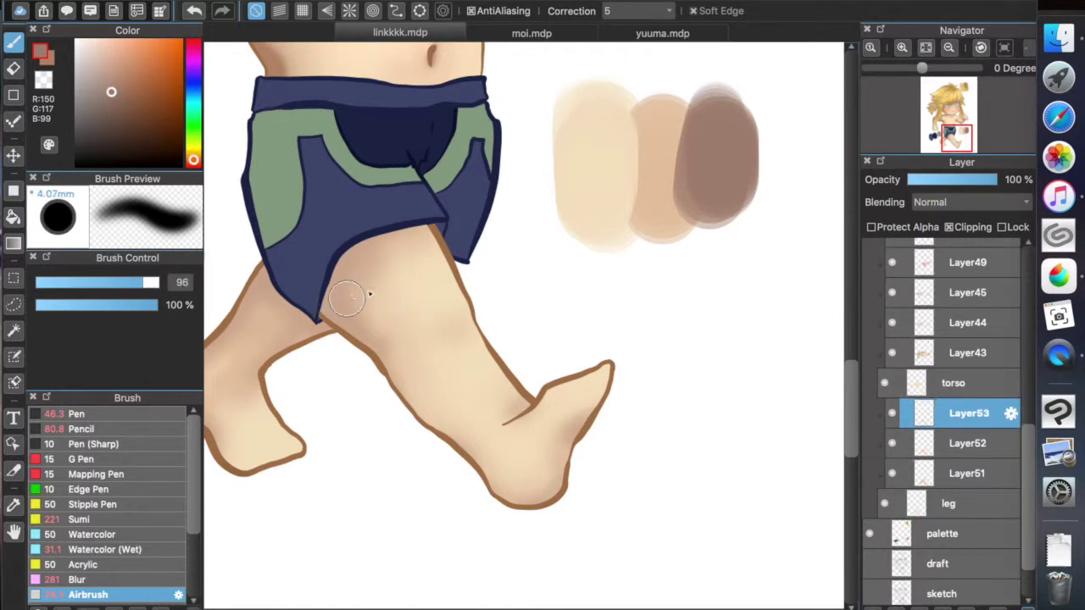
Step: Paint a cast shadow along the shorts' hem on the front thigh with Watercolor (Wet) at sizes 61 and 53
{"action": "scroll", "coordinate": [373, 293], "scroll_direction": "up", "scroll_amount": 7}
{"action": "scroll", "coordinate": [375, 293], "scroll_direction": "down", "scroll_amount": 2}
{"action": "scroll", "coordinate": [375, 293], "scroll_direction": "left", "scroll_amount": 2}
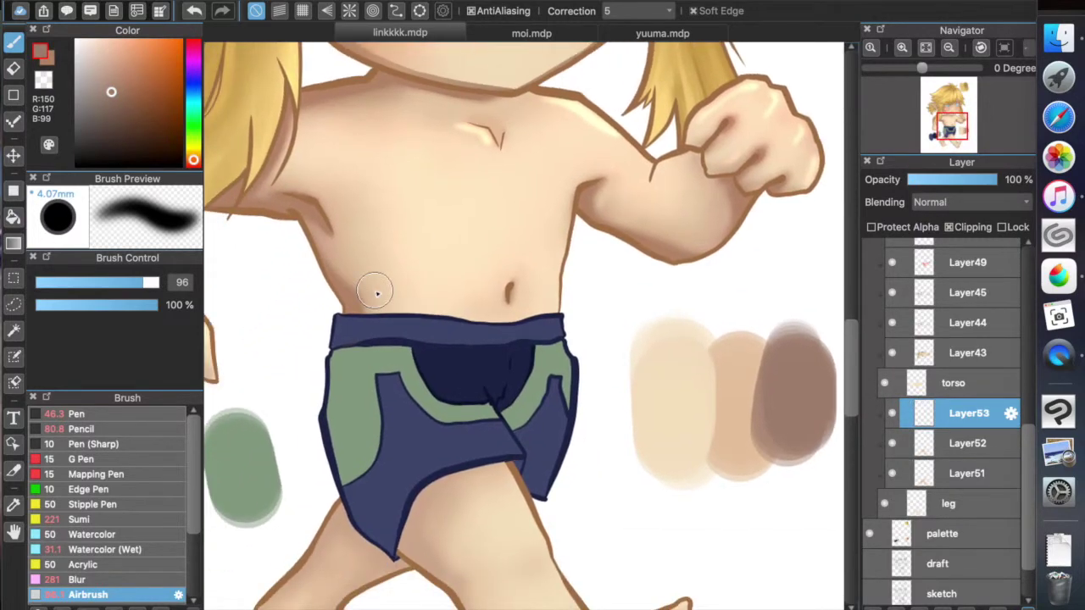
{"action": "scroll", "coordinate": [377, 293], "scroll_direction": "down", "scroll_amount": 5}
{"action": "scroll", "coordinate": [377, 293], "scroll_direction": "down", "scroll_amount": 4}
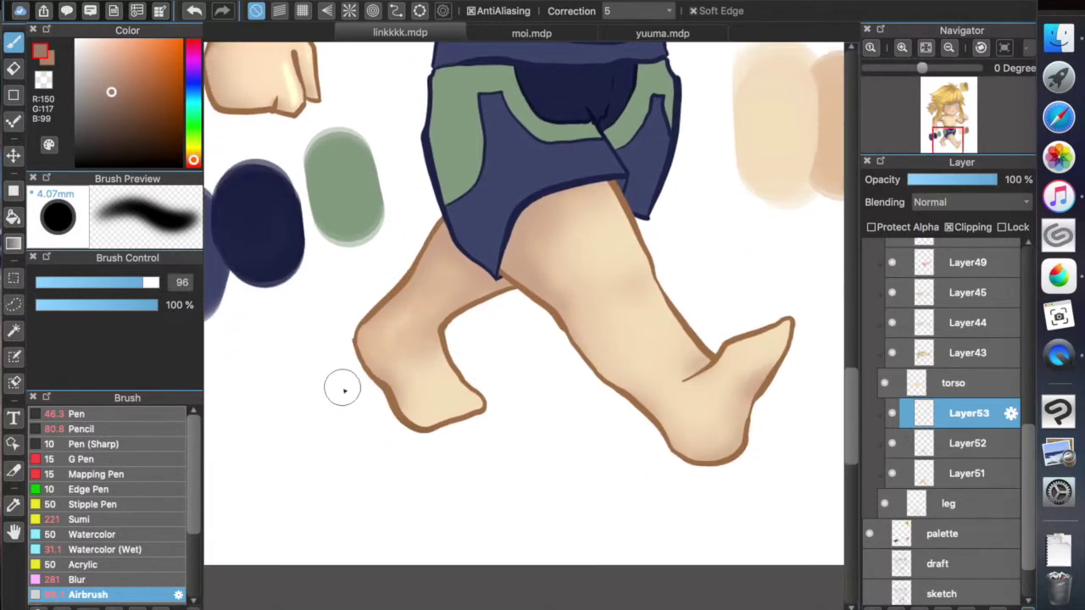
{"action": "left_click", "coordinate": [140, 550]}
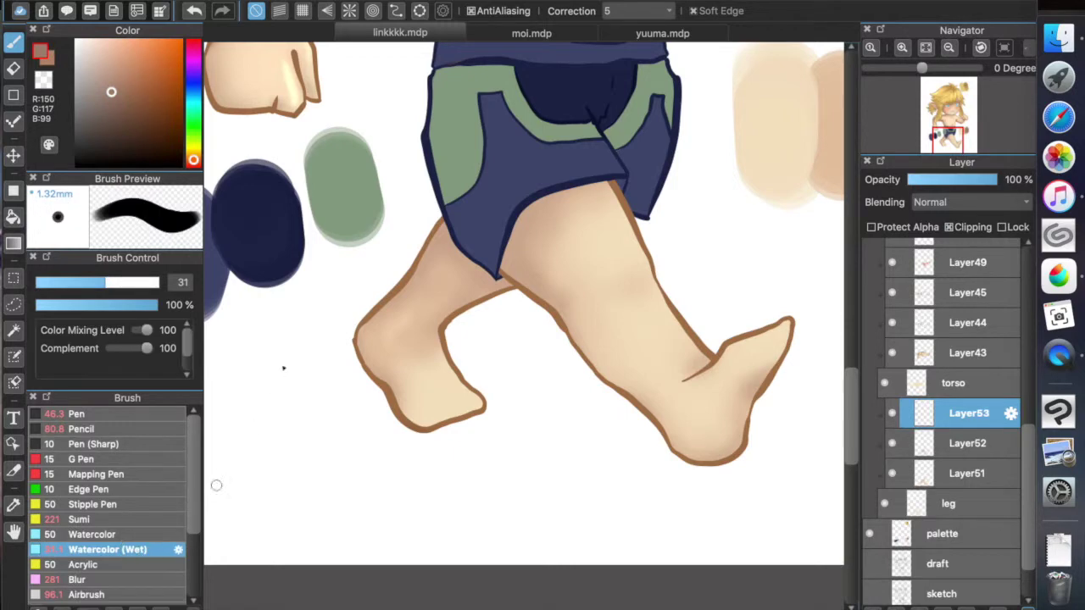
{"action": "key", "text": "bracketright"}
{"action": "key", "text": "super+plus"}
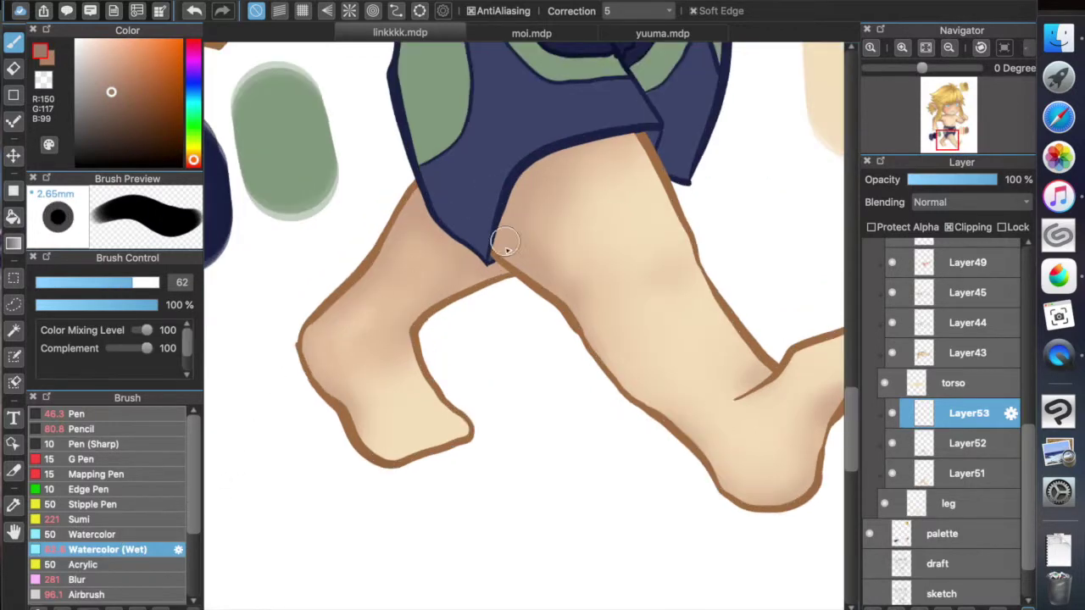
{"action": "key", "text": "bracketleft"}
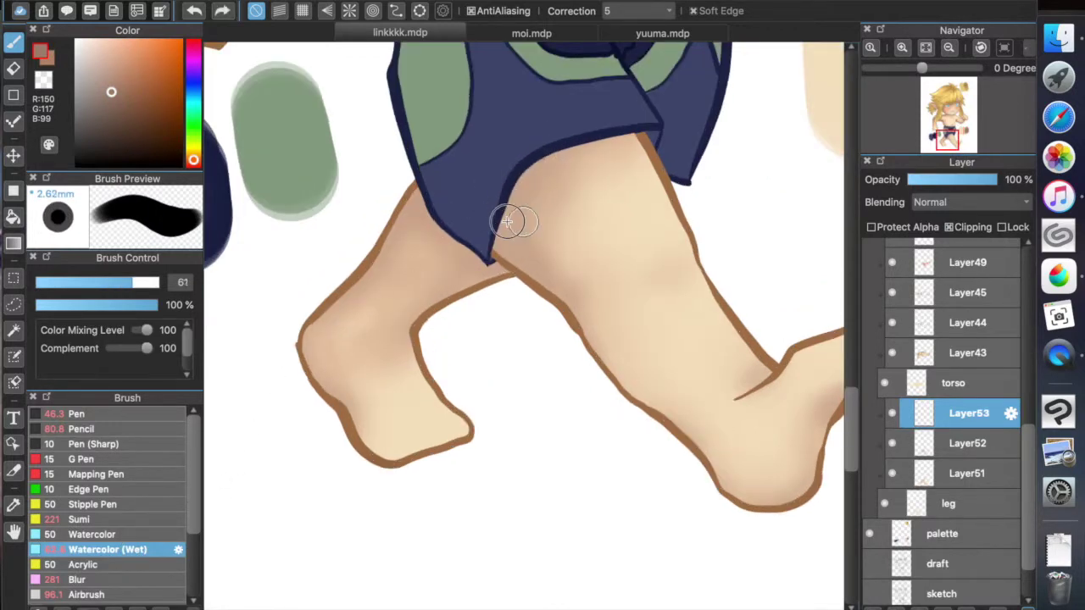
{"action": "mouse_move", "coordinate": [502, 263]}
{"action": "left_mouse_down"}
{"action": "mouse_move", "coordinate": [513, 162]}
{"action": "mouse_move", "coordinate": [497, 213]}
{"action": "mouse_move", "coordinate": [565, 146]}
{"action": "mouse_move", "coordinate": [634, 126]}
{"action": "mouse_move", "coordinate": [544, 172]}
{"action": "left_mouse_up"}
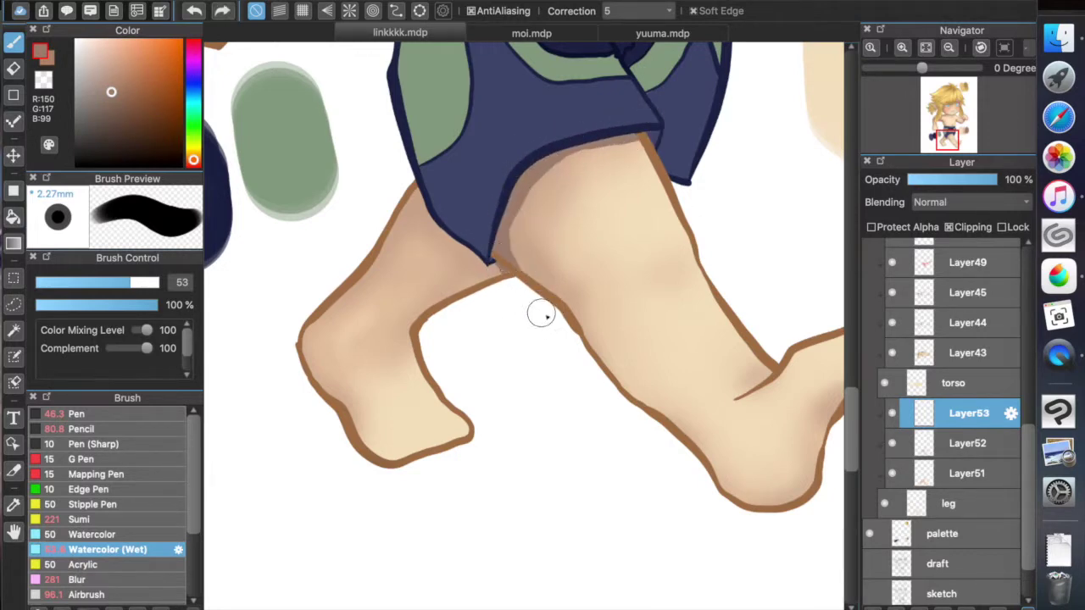
Step: Undo the stroke beneath the front thigh and repaint the shadow along its underside and behind the knee at size 39
{"action": "left_click_drag", "start_coordinate": [515, 267], "coordinate": [576, 298]}
{"action": "key", "text": "super+z"}
{"action": "key", "text": "["}
{"action": "key", "text": "["}
{"action": "key", "text": "["}
{"action": "mouse_move", "coordinate": [507, 262]}
{"action": "left_mouse_down"}
{"action": "mouse_move", "coordinate": [569, 295]}
{"action": "mouse_move", "coordinate": [514, 282]}
{"action": "mouse_move", "coordinate": [506, 266]}
{"action": "mouse_move", "coordinate": [562, 314]}
{"action": "mouse_move", "coordinate": [566, 299]}
{"action": "mouse_move", "coordinate": [576, 341]}
{"action": "left_mouse_up"}
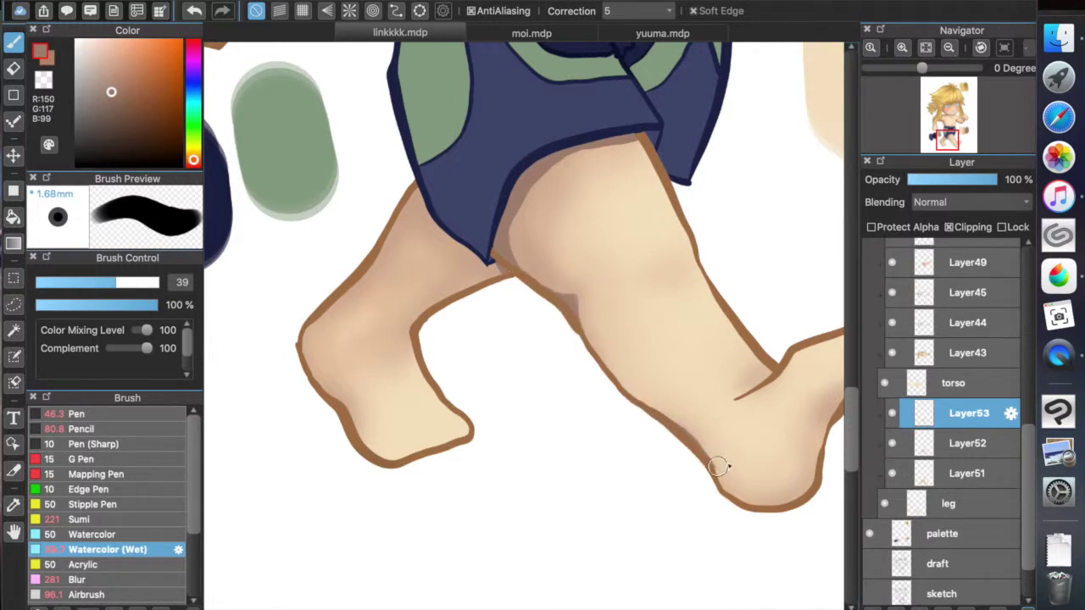
Step: Paint dark shadows at size 26 on the front foot's ankle crease, sole arch and heel
{"action": "scroll", "coordinate": [721, 460], "scroll_direction": "right", "scroll_amount": 5}
{"action": "key", "text": "bracketleft"}
{"action": "key", "text": "bracketleft"}
{"action": "key", "text": "bracketleft"}
{"action": "key", "text": "bracketleft"}
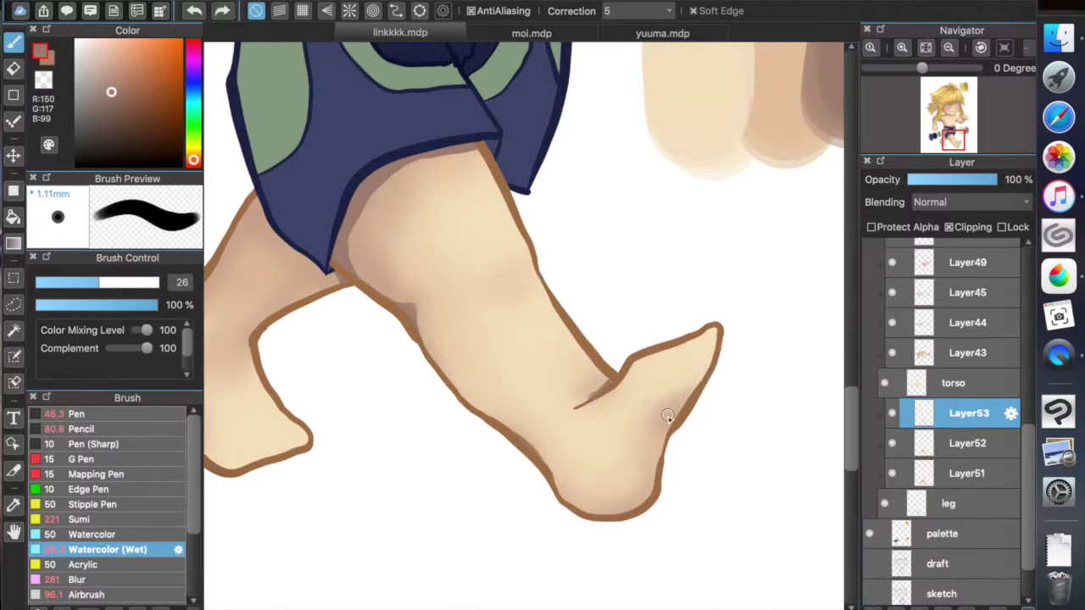
{"action": "mouse_move", "coordinate": [683, 404]}
{"action": "left_mouse_down"}
{"action": "mouse_move", "coordinate": [667, 441]}
{"action": "mouse_move", "coordinate": [690, 399]}
{"action": "mouse_move", "coordinate": [677, 407]}
{"action": "left_mouse_up"}
{"action": "mouse_move", "coordinate": [574, 506]}
{"action": "left_mouse_down"}
{"action": "mouse_move", "coordinate": [645, 506]}
{"action": "mouse_move", "coordinate": [665, 456]}
{"action": "left_mouse_up"}
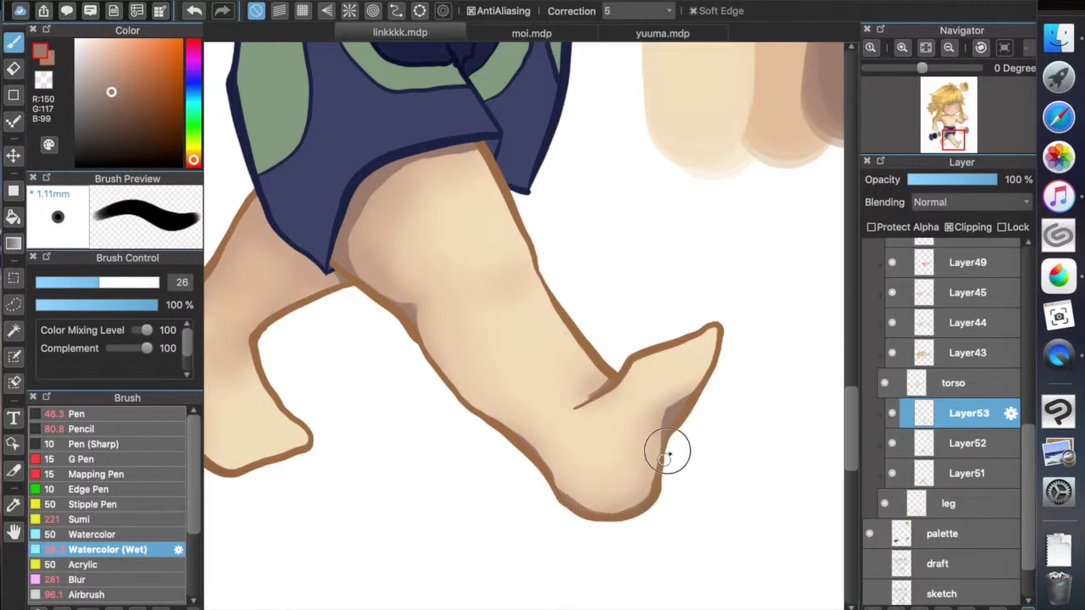
Step: Paint dark shadows along the back leg's heel and outer edge and below the shorts at brush sizes 26 and 35
{"action": "scroll", "coordinate": [607, 494], "scroll_direction": "left", "scroll_amount": 5}
{"action": "scroll", "coordinate": [608, 495], "scroll_direction": "up", "scroll_amount": 3}
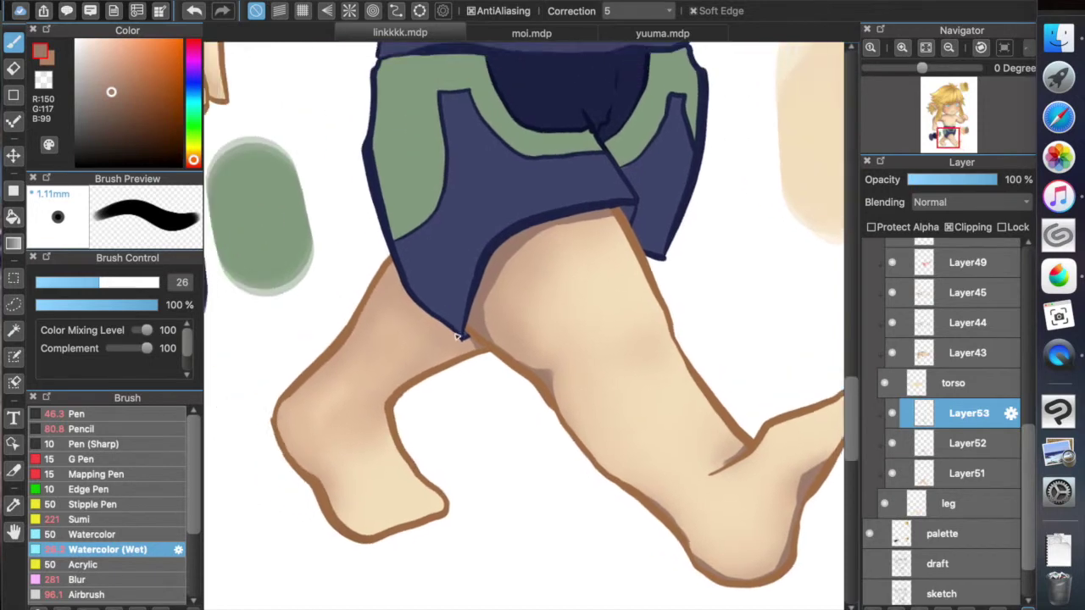
{"action": "mouse_move", "coordinate": [283, 430]}
{"action": "left_mouse_down"}
{"action": "mouse_move", "coordinate": [321, 477]}
{"action": "mouse_move", "coordinate": [335, 521]}
{"action": "left_mouse_up"}
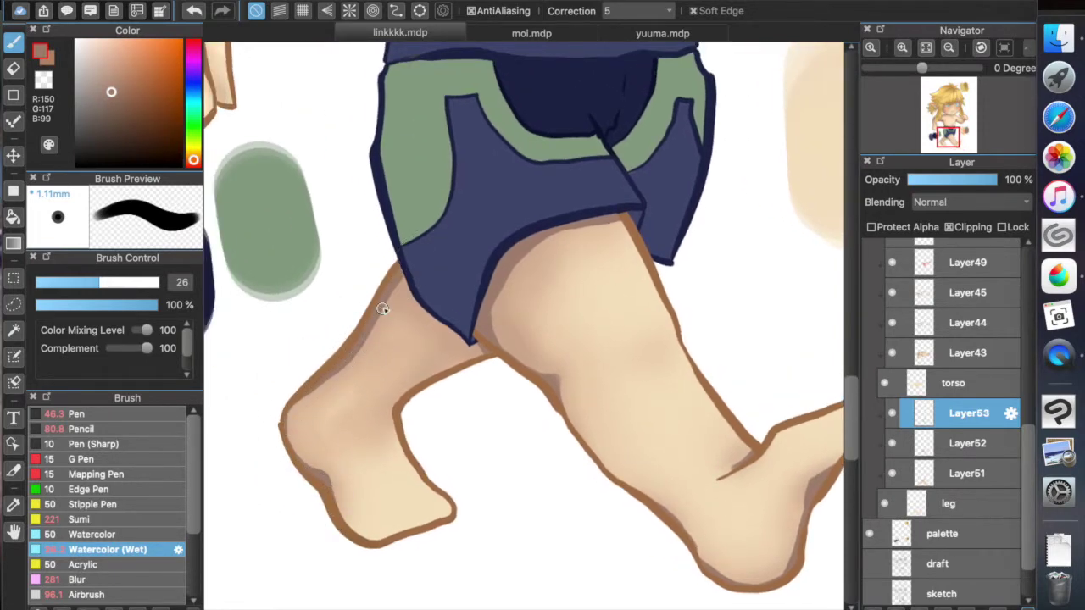
{"action": "key", "text": "bracketright"}
{"action": "key", "text": "bracketright"}
{"action": "mouse_move", "coordinate": [382, 302]}
{"action": "left_mouse_down"}
{"action": "mouse_move", "coordinate": [405, 294]}
{"action": "mouse_move", "coordinate": [398, 265]}
{"action": "mouse_move", "coordinate": [401, 297]}
{"action": "left_mouse_up"}
{"action": "mouse_move", "coordinate": [464, 343]}
{"action": "left_mouse_down"}
{"action": "mouse_move", "coordinate": [448, 327]}
{"action": "mouse_move", "coordinate": [460, 339]}
{"action": "mouse_move", "coordinate": [429, 380]}
{"action": "mouse_move", "coordinate": [462, 362]}
{"action": "mouse_move", "coordinate": [443, 327]}
{"action": "mouse_move", "coordinate": [424, 397]}
{"action": "mouse_move", "coordinate": [416, 380]}
{"action": "mouse_move", "coordinate": [396, 405]}
{"action": "mouse_move", "coordinate": [405, 424]}
{"action": "mouse_move", "coordinate": [359, 417]}
{"action": "mouse_move", "coordinate": [404, 402]}
{"action": "left_mouse_up"}
{"action": "key", "text": "super+0"}
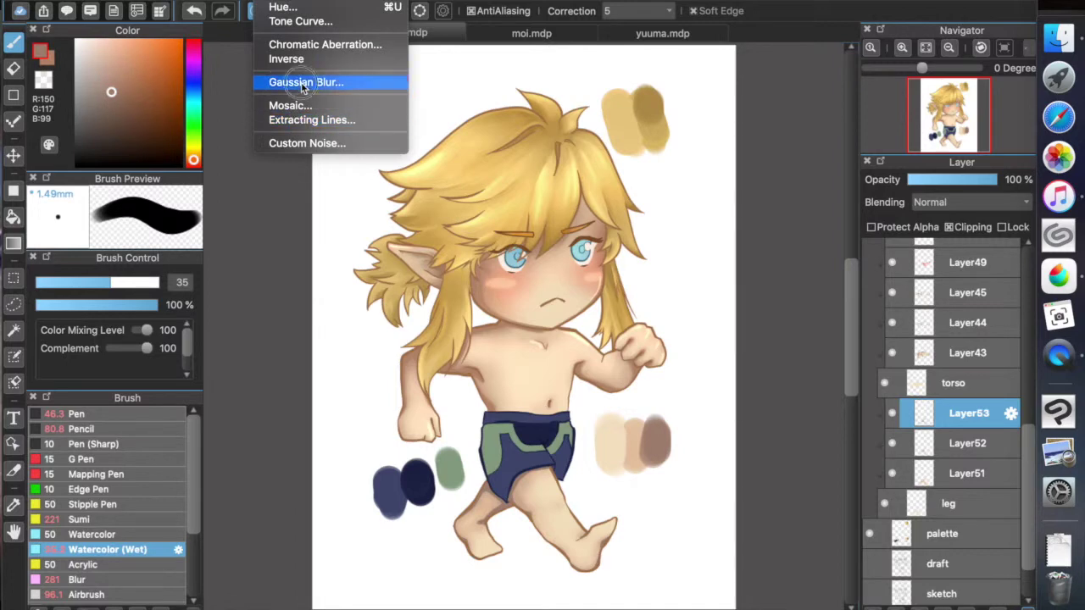
Step: Apply a Gaussian Blur of 8 to Layer53, duplicate the layer and clip the copy to the leg layer
{"action": "left_click", "coordinate": [311, 79]}
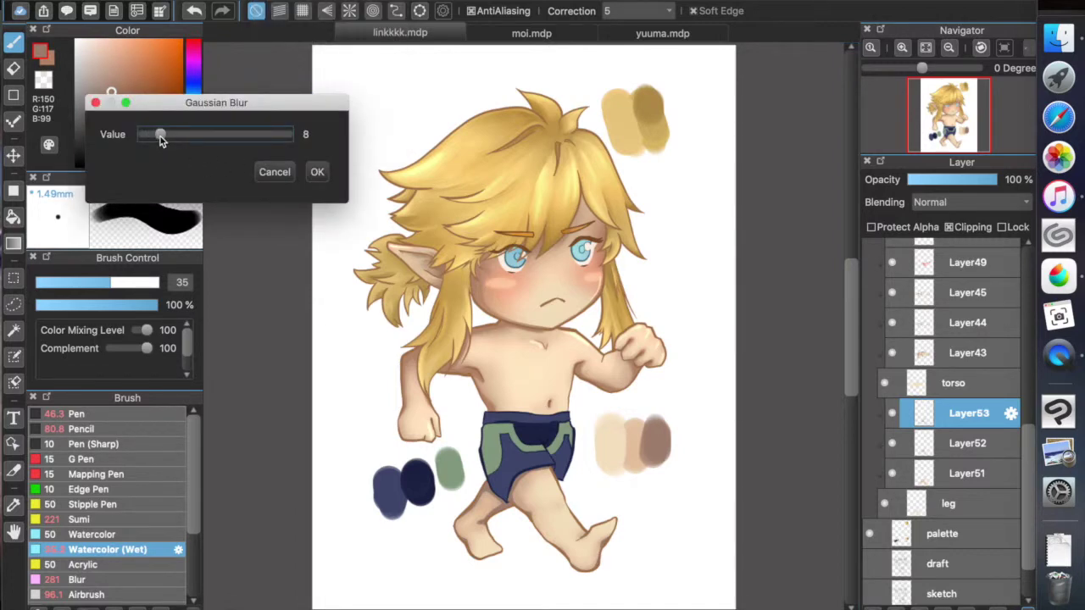
{"action": "key", "text": "Return"}
{"action": "key", "text": "super+shift+n"}
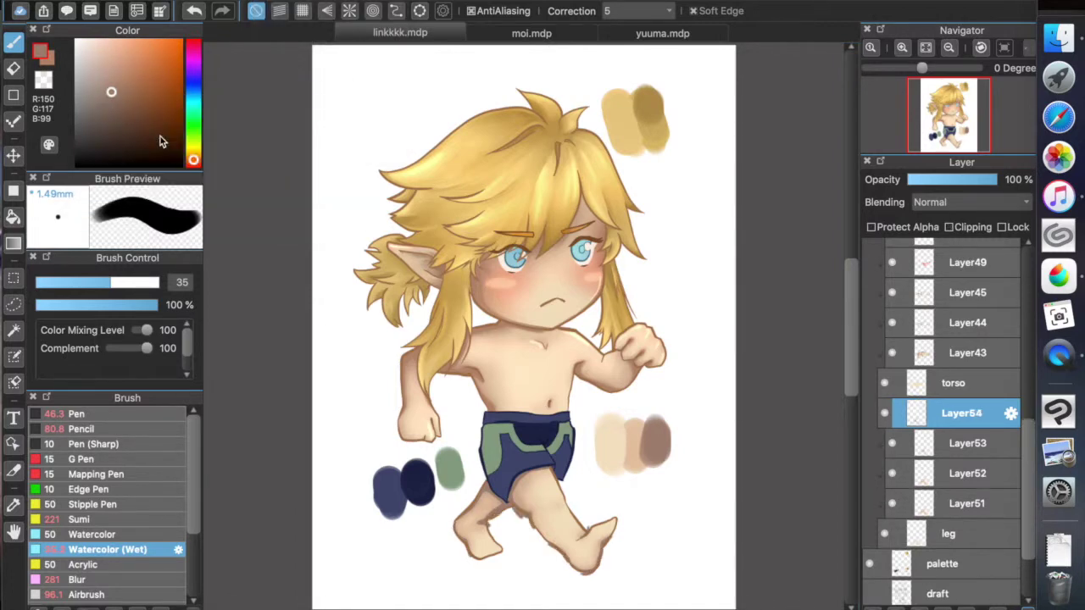
{"action": "left_click", "coordinate": [950, 227]}
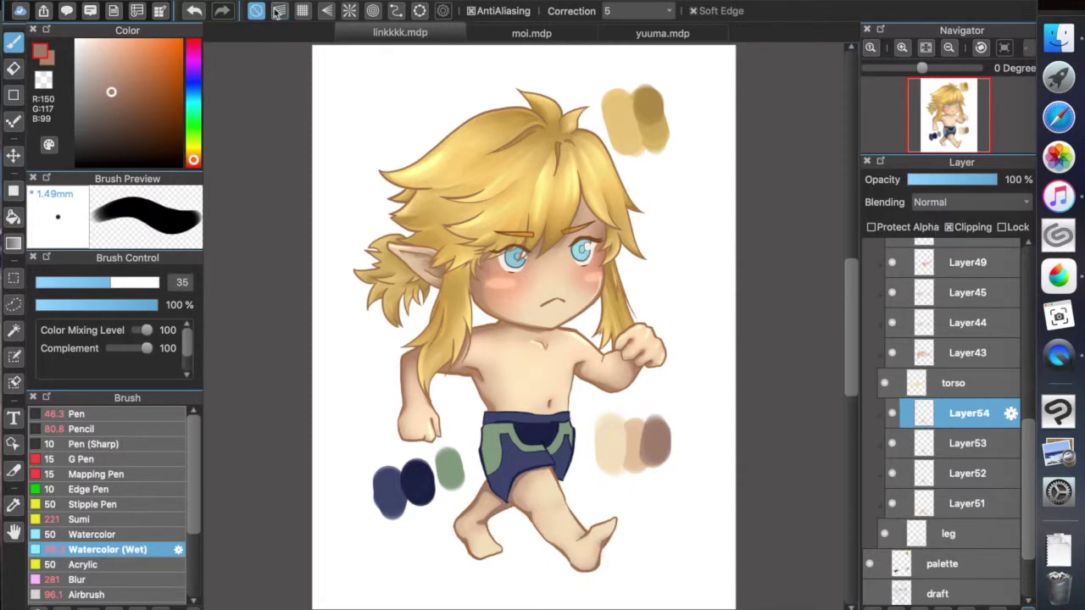
Step: Apply a Gaussian Blur to Layer54 to soften its leg shadows
{"action": "left_click", "coordinate": [273, 1]}
{"action": "left_click", "coordinate": [300, 80]}
{"action": "left_click", "coordinate": [169, 136]}
{"action": "left_click", "coordinate": [317, 172]}
{"action": "scroll", "coordinate": [510, 352], "scroll_direction": "up", "scroll_amount": 6}
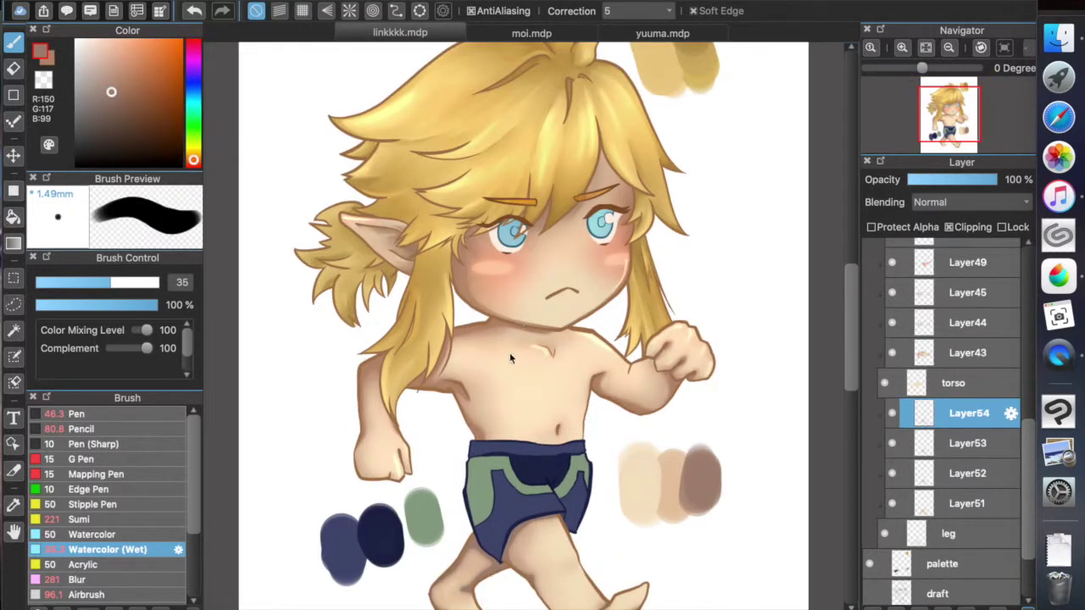
Step: Lower the opacity of Layer53 to 58% to lighten the dark leg shadows
{"action": "scroll", "coordinate": [495, 351], "scroll_direction": "down", "scroll_amount": 3}
{"action": "scroll", "coordinate": [495, 352], "scroll_direction": "right", "scroll_amount": 3}
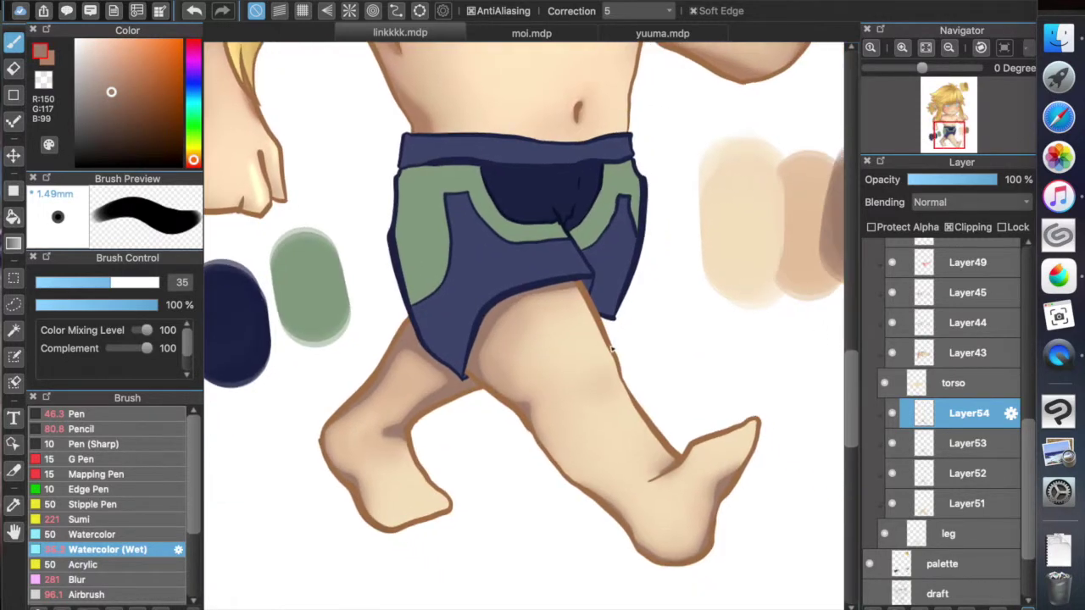
{"action": "left_click", "coordinate": [933, 451]}
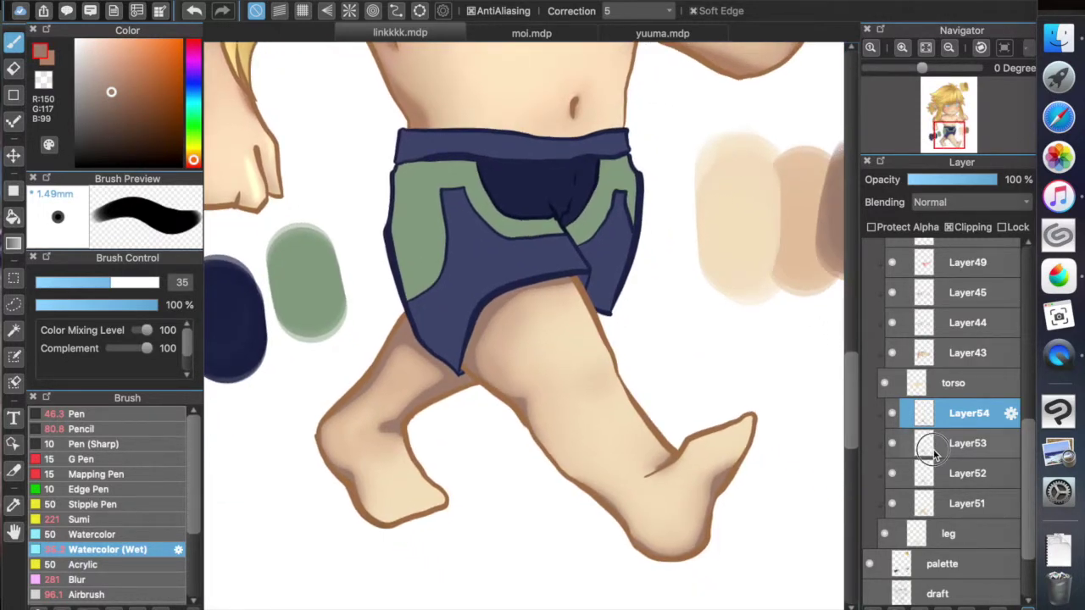
{"action": "left_click", "coordinate": [962, 181]}
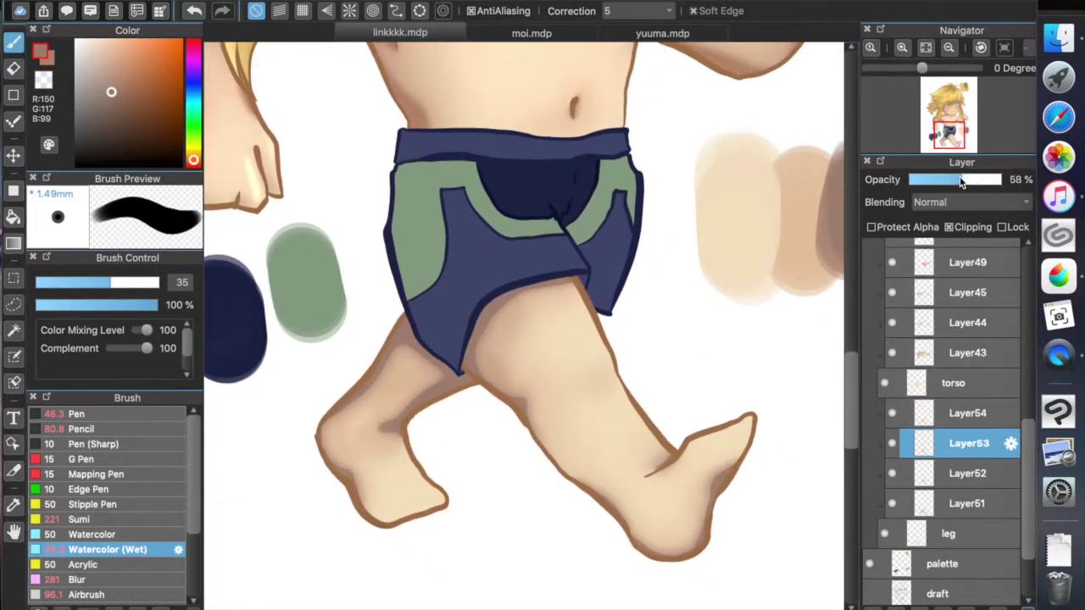
Step: Toggle Layer54 and Layer53 to compare their leg shadows, keep both visible, and set Layer53's opacity to 45%
{"action": "left_click", "coordinate": [937, 413]}
{"action": "left_click", "coordinate": [891, 412]}
{"action": "left_click", "coordinate": [892, 442]}
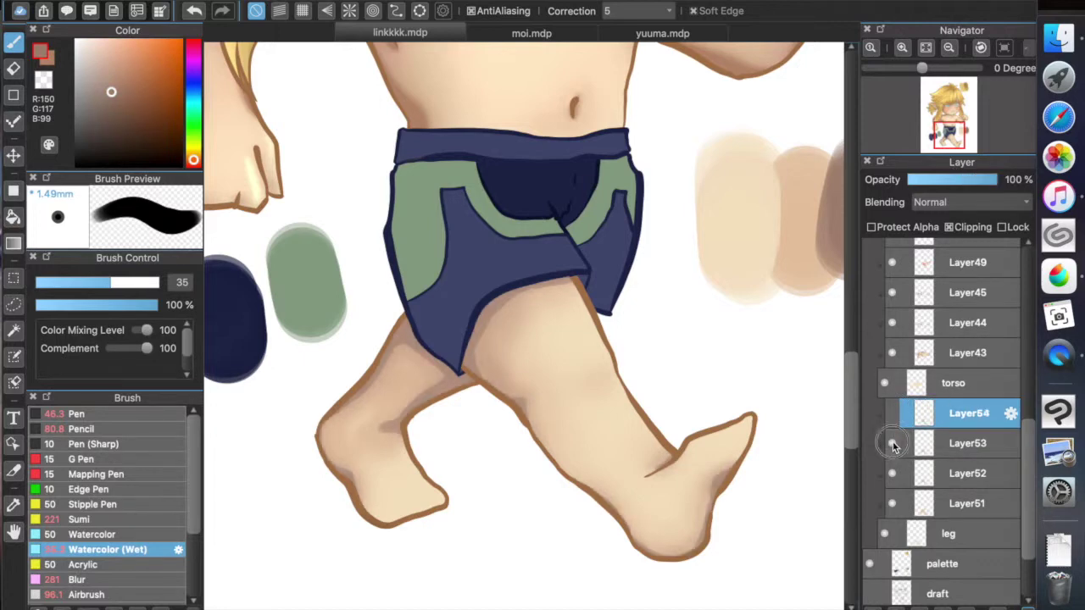
{"action": "left_click", "coordinate": [892, 412]}
{"action": "left_click", "coordinate": [933, 443]}
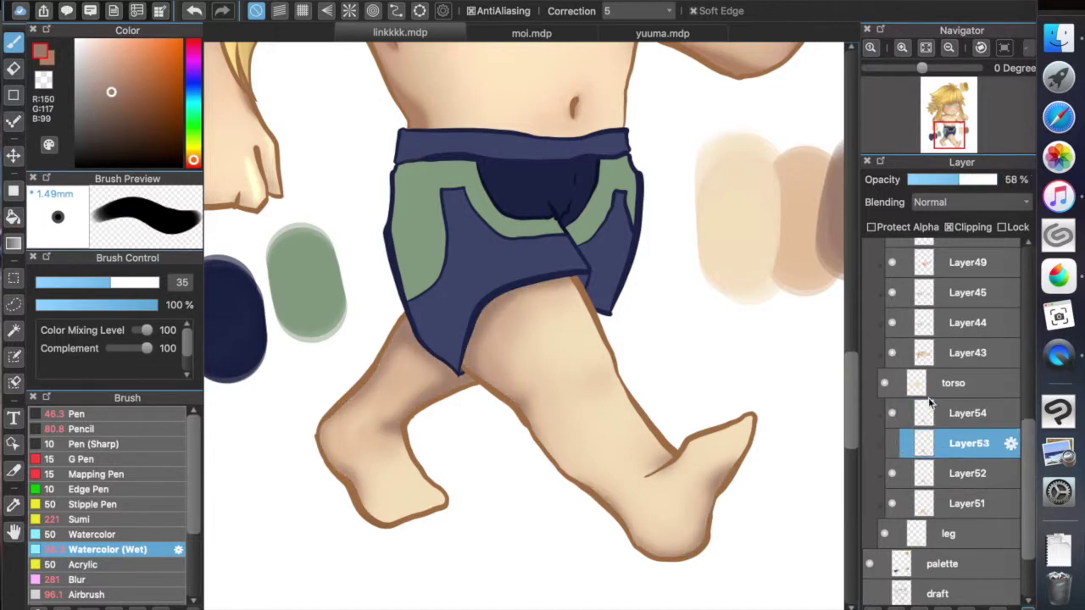
{"action": "left_click", "coordinate": [891, 443]}
{"action": "left_click", "coordinate": [945, 183]}
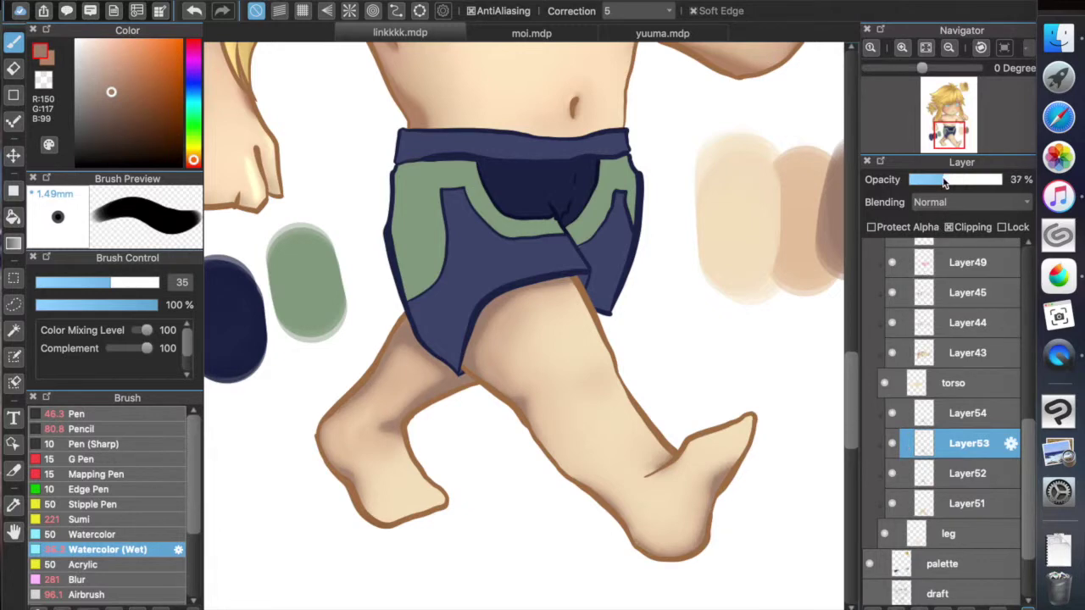
{"action": "left_click", "coordinate": [951, 181]}
{"action": "key", "text": "super+0"}
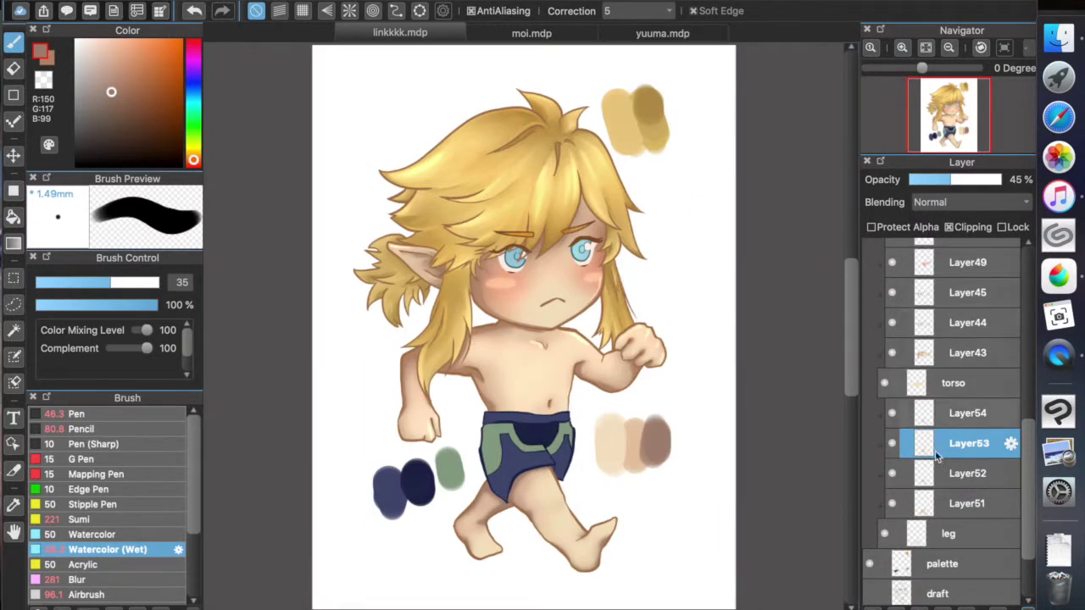
Step: Add a new layer above Layer54 with Add blending and 60% opacity
{"action": "left_click", "coordinate": [949, 417]}
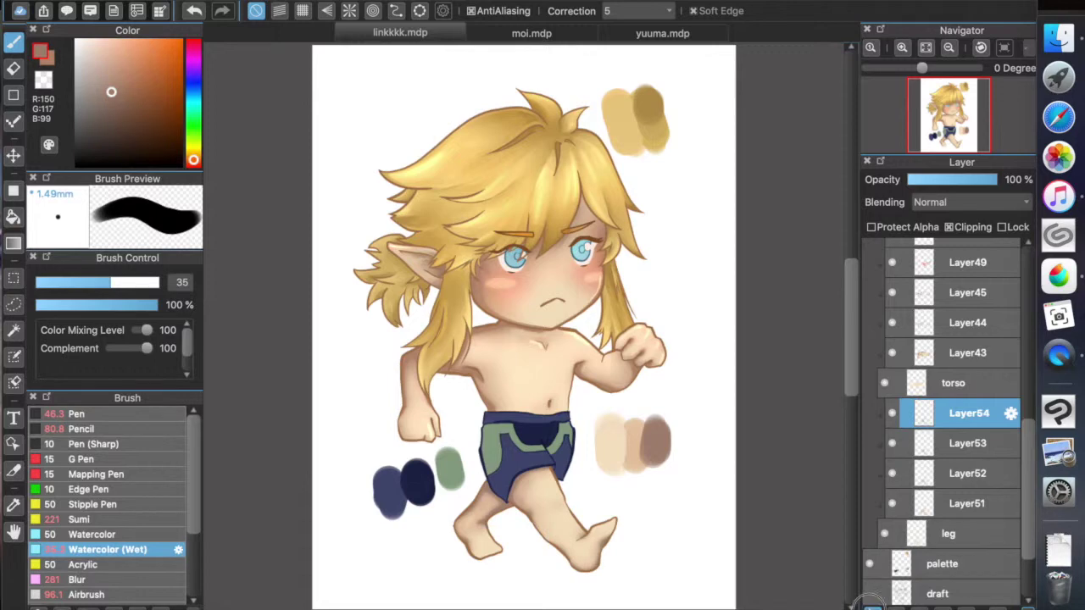
{"action": "left_click", "coordinate": [872, 604]}
{"action": "left_click", "coordinate": [958, 205]}
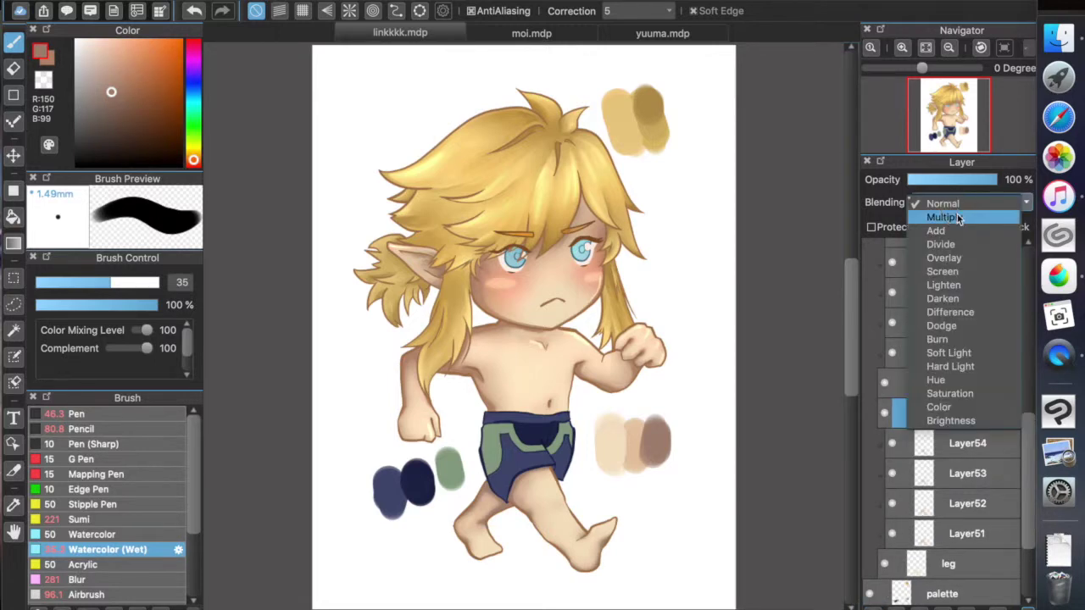
{"action": "left_click", "coordinate": [957, 226]}
{"action": "left_click_drag", "start_coordinate": [973, 183], "coordinate": [964, 178]}
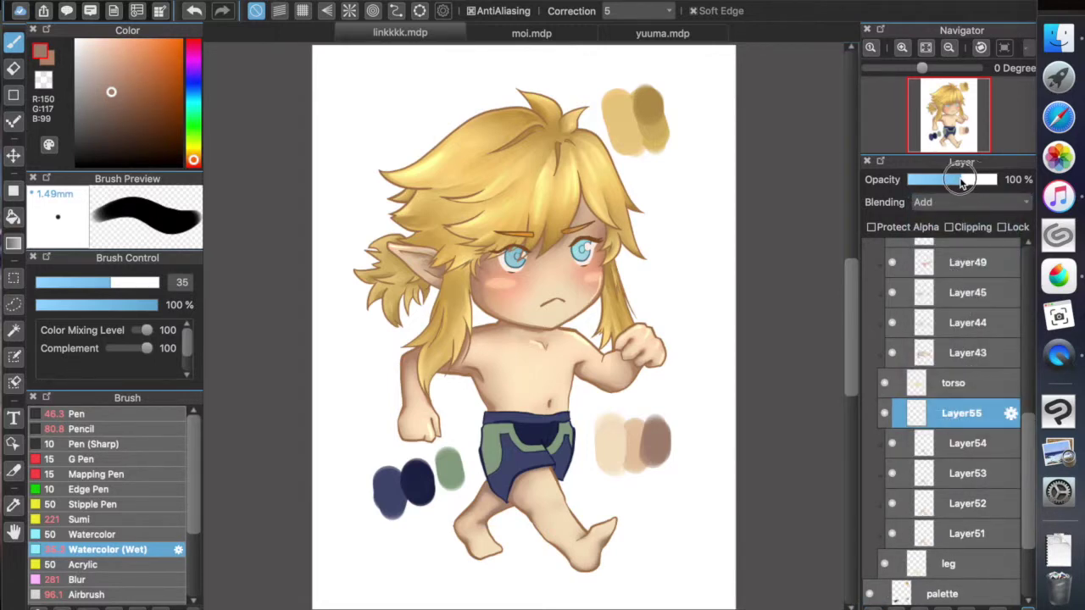
Step: Sample the brown R171 G123 B93 and airbrush highlights at size 96 on the front thigh and back foot
{"action": "left_click", "coordinate": [89, 415]}
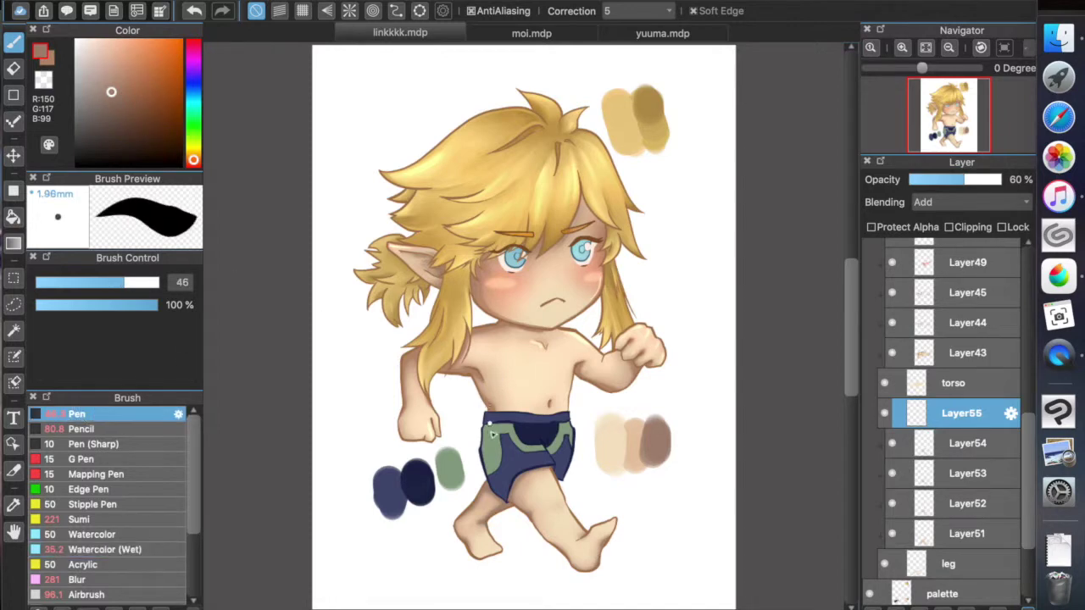
{"action": "left_click", "coordinate": [489, 408], "text": "alt"}
{"action": "scroll", "coordinate": [521, 517], "scroll_direction": "up", "scroll_amount": 5}
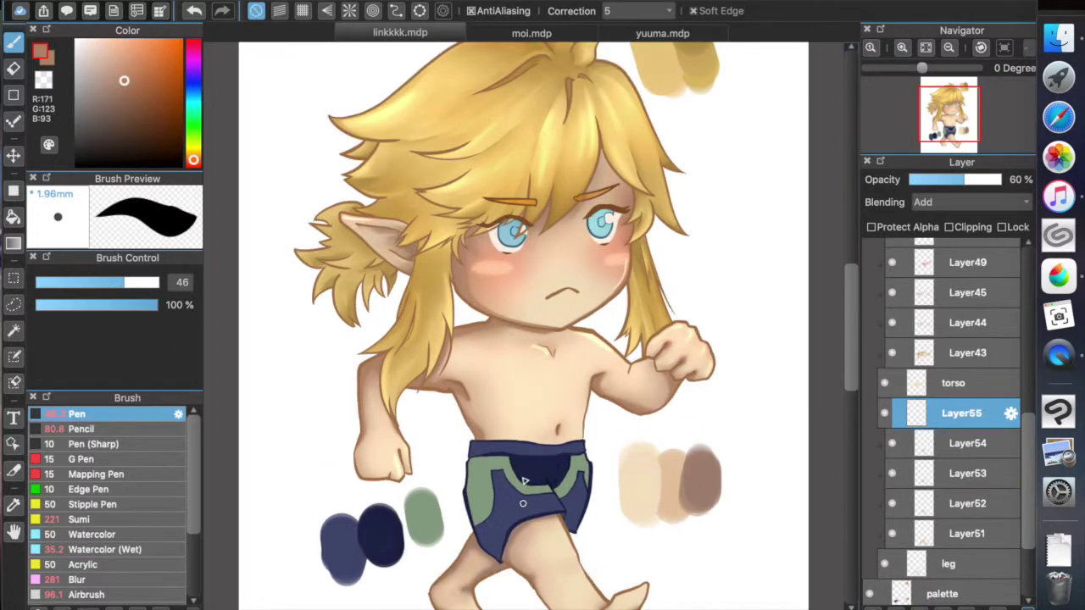
{"action": "scroll", "coordinate": [521, 460], "scroll_direction": "right", "scroll_amount": 5}
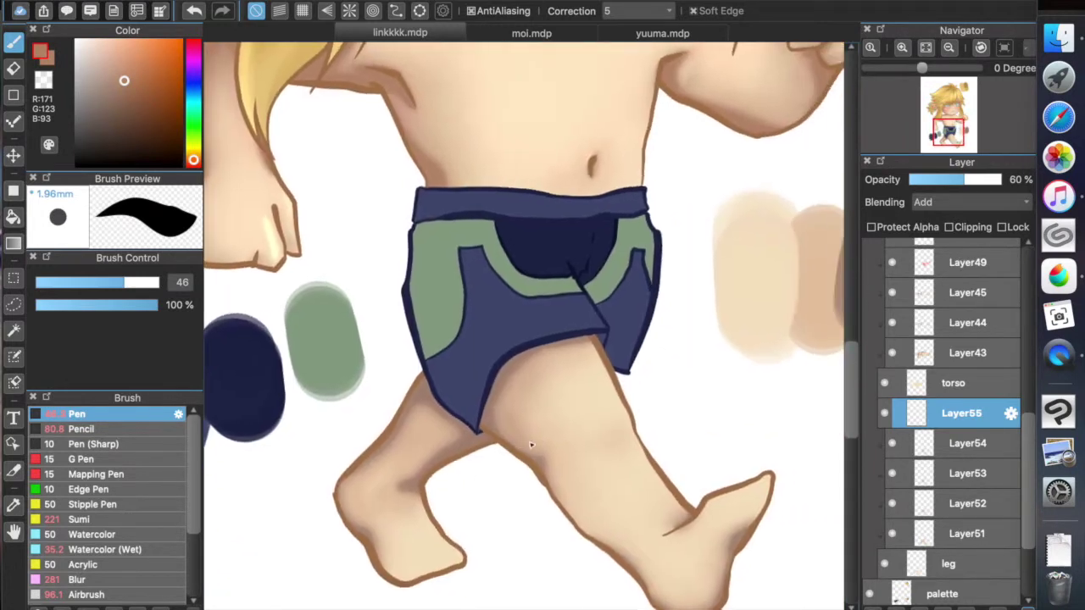
{"action": "left_click", "coordinate": [127, 594]}
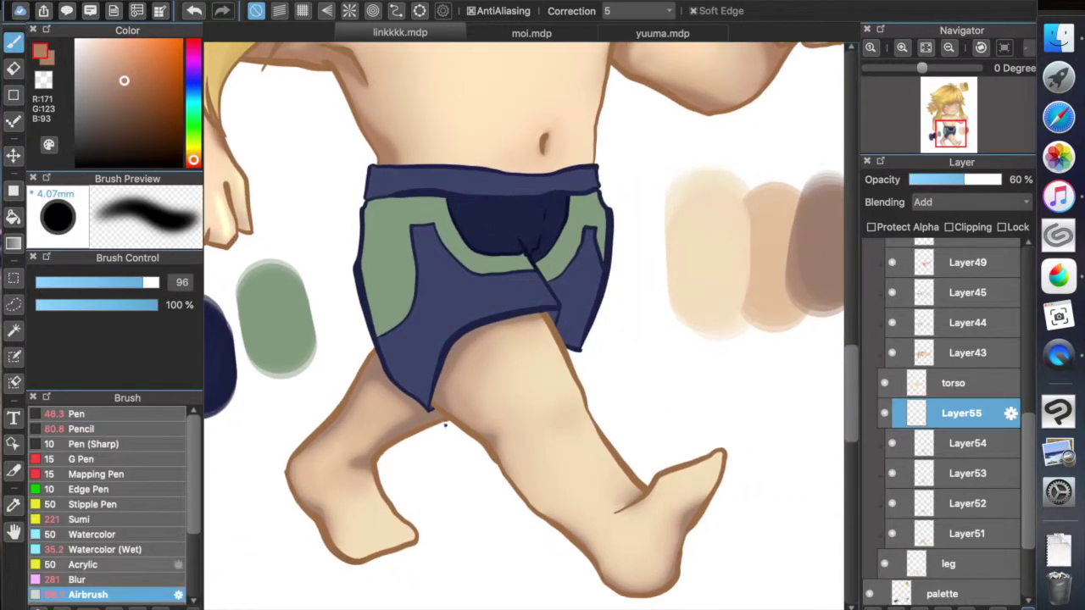
{"action": "mouse_move", "coordinate": [528, 395]}
{"action": "left_mouse_down"}
{"action": "mouse_move", "coordinate": [558, 376]}
{"action": "mouse_move", "coordinate": [541, 361]}
{"action": "mouse_move", "coordinate": [519, 367]}
{"action": "mouse_move", "coordinate": [523, 387]}
{"action": "mouse_move", "coordinate": [553, 389]}
{"action": "mouse_move", "coordinate": [533, 404]}
{"action": "mouse_move", "coordinate": [558, 384]}
{"action": "left_mouse_up"}
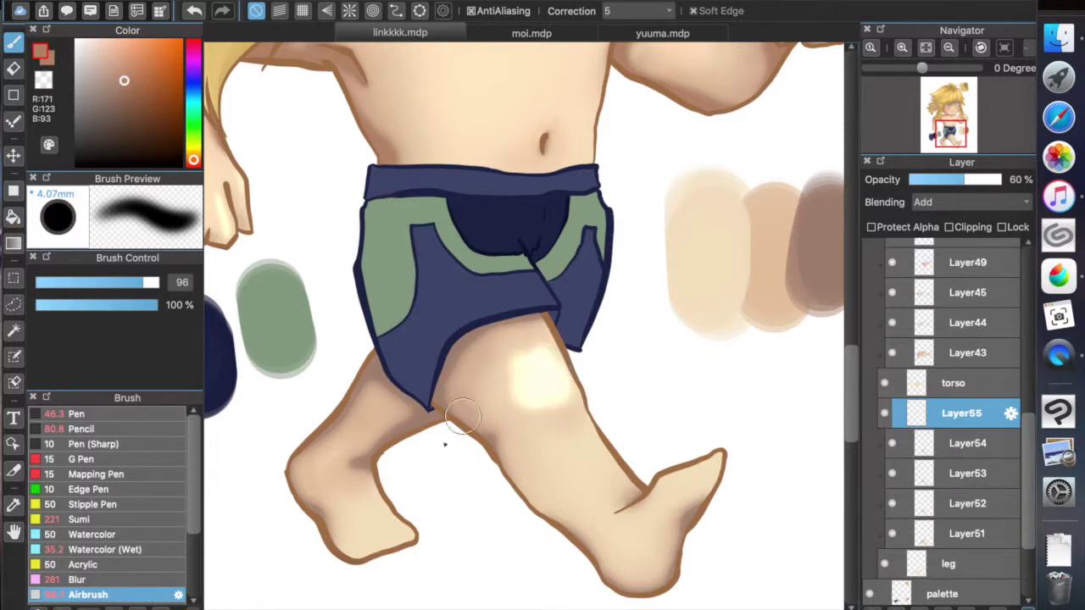
{"action": "mouse_move", "coordinate": [377, 525]}
{"action": "left_mouse_down"}
{"action": "mouse_move", "coordinate": [368, 551]}
{"action": "mouse_move", "coordinate": [401, 538]}
{"action": "mouse_move", "coordinate": [361, 550]}
{"action": "mouse_move", "coordinate": [400, 530]}
{"action": "left_mouse_up"}
Step: Reduce the airbrush to size 52 while painting highlights on the front foot's upper side, heel and lower shin
{"action": "key", "text": "bracketleft"}
{"action": "key", "text": "bracketleft"}
{"action": "key", "text": "bracketleft"}
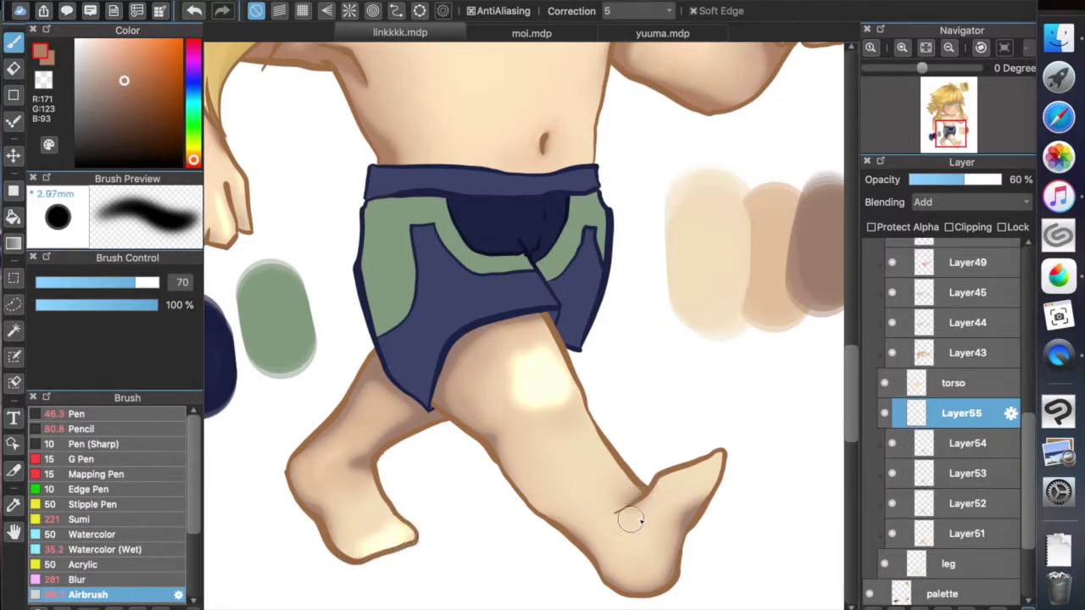
{"action": "mouse_move", "coordinate": [659, 490]}
{"action": "left_mouse_down"}
{"action": "mouse_move", "coordinate": [714, 462]}
{"action": "mouse_move", "coordinate": [689, 485]}
{"action": "left_mouse_up"}
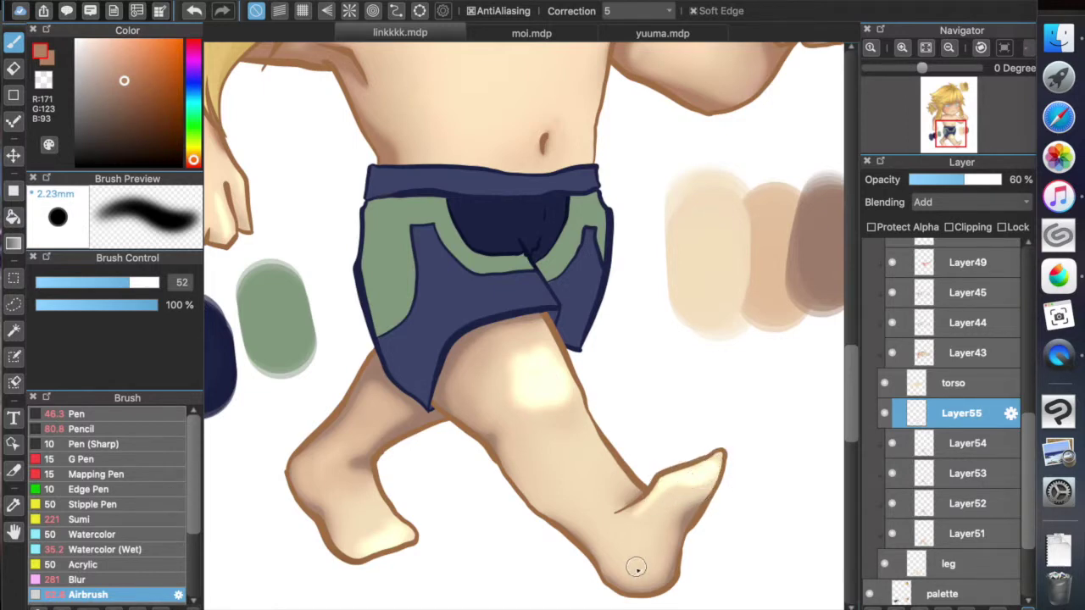
{"action": "mouse_move", "coordinate": [617, 569]}
{"action": "left_mouse_down"}
{"action": "mouse_move", "coordinate": [648, 582]}
{"action": "mouse_move", "coordinate": [632, 577]}
{"action": "mouse_move", "coordinate": [659, 562]}
{"action": "left_mouse_up"}
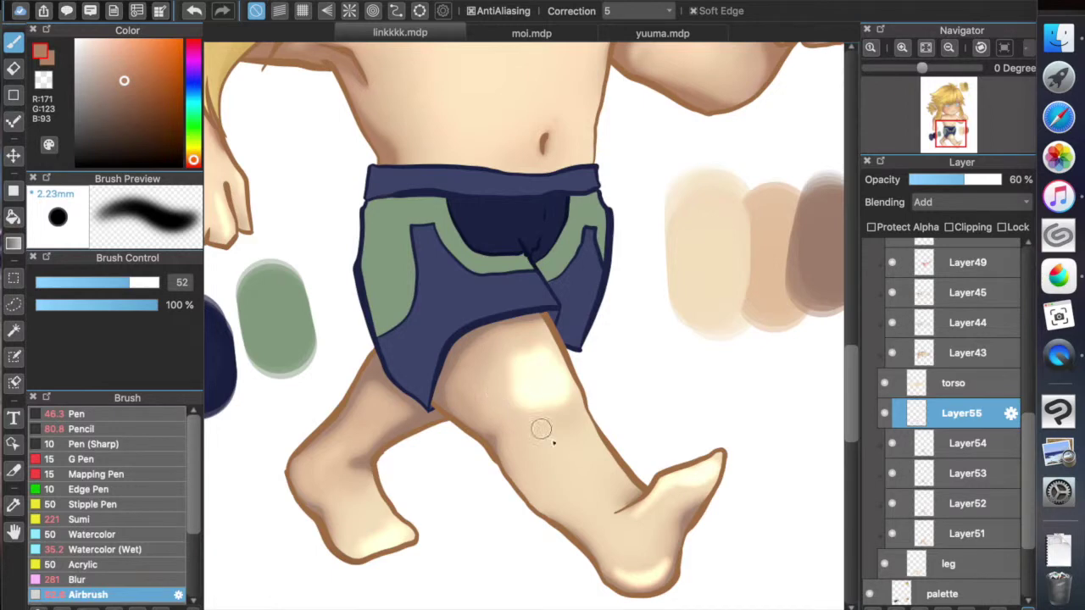
{"action": "mouse_move", "coordinate": [601, 466]}
{"action": "left_mouse_down"}
{"action": "mouse_move", "coordinate": [590, 440]}
{"action": "mouse_move", "coordinate": [615, 473]}
{"action": "mouse_move", "coordinate": [637, 437]}
{"action": "left_mouse_up"}
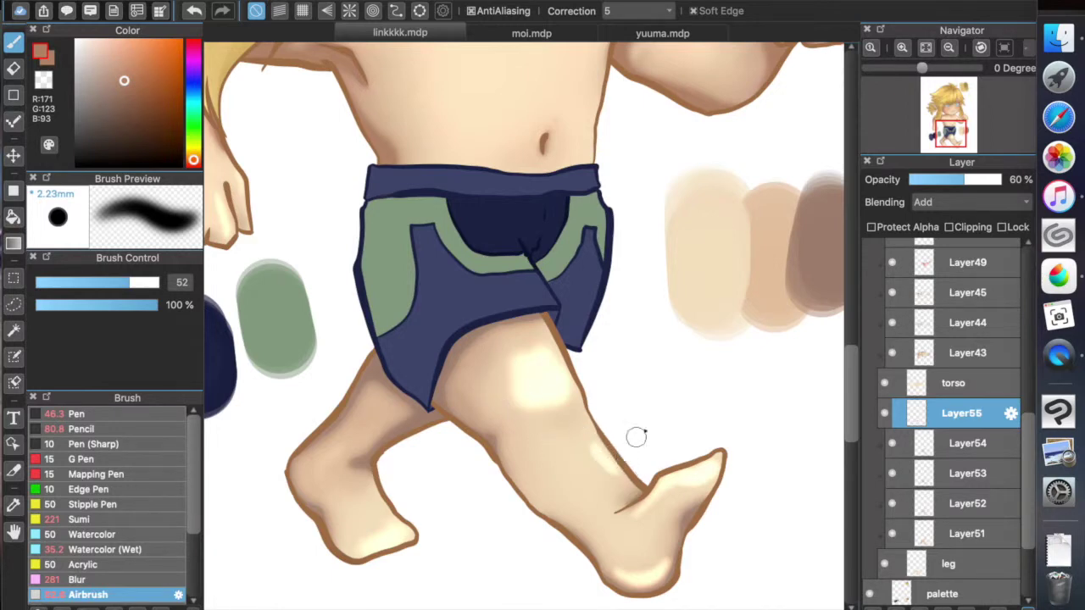
Step: Lower the highlight layer's opacity to 40% and soften its highlights with a Gaussian Blur
{"action": "left_click", "coordinate": [944, 180]}
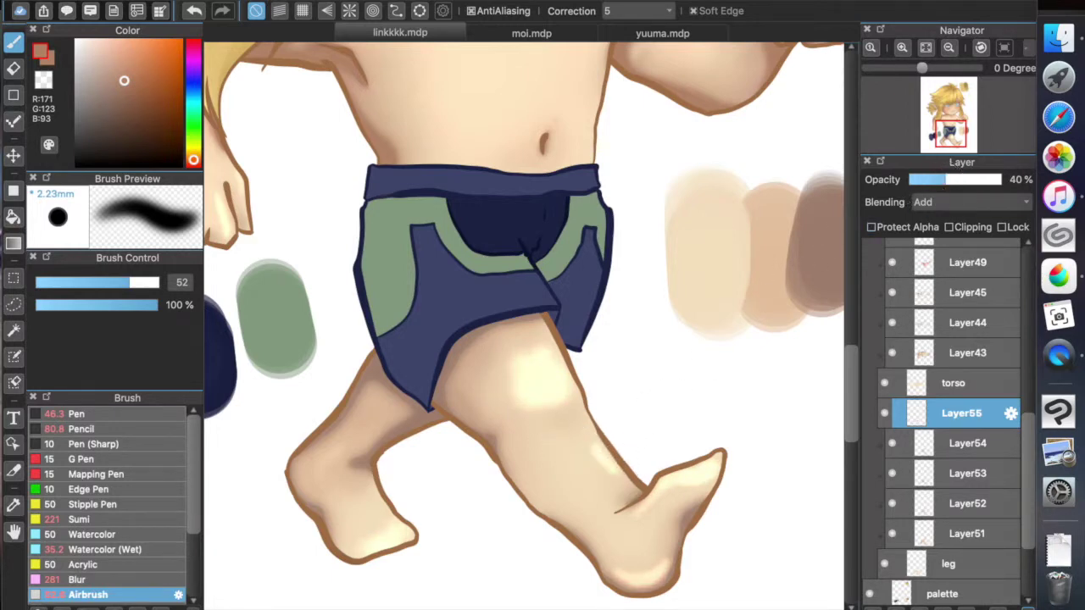
{"action": "left_click", "coordinate": [309, 81]}
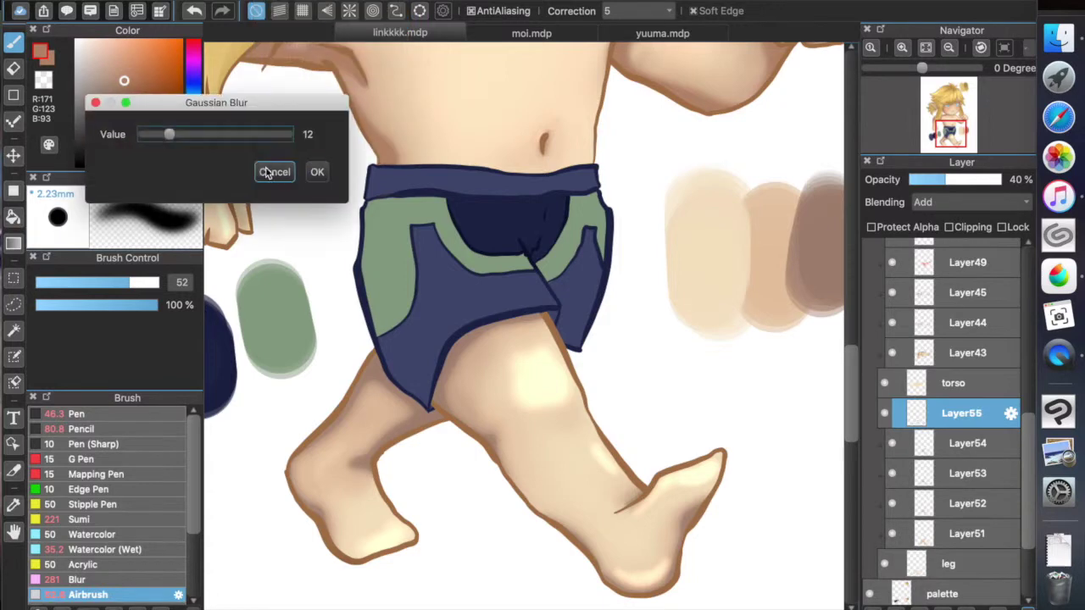
{"action": "left_click_drag", "start_coordinate": [205, 136], "coordinate": [201, 141]}
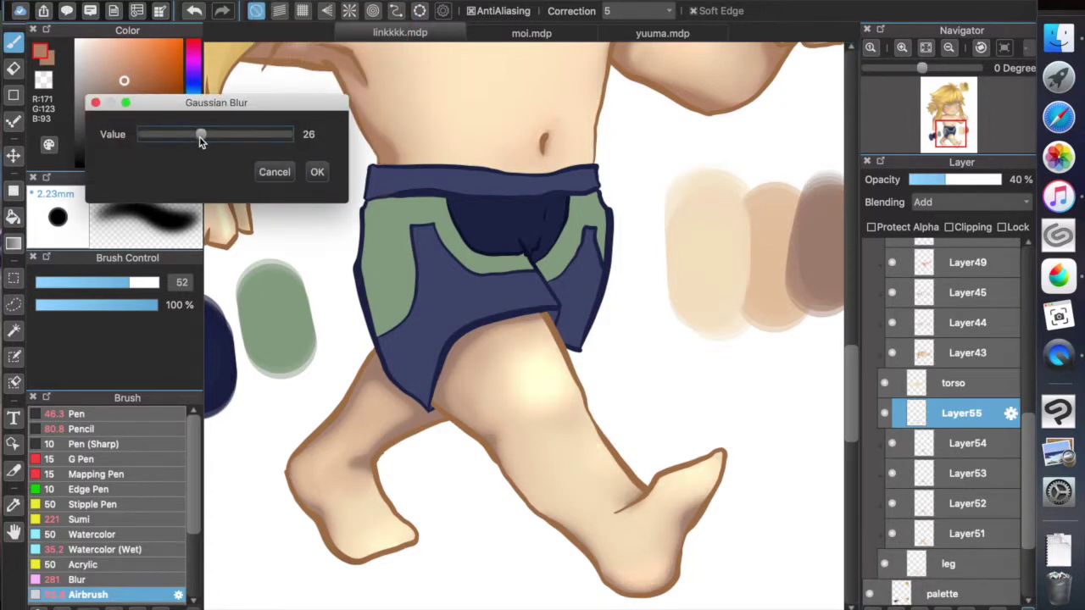
{"action": "left_click_drag", "start_coordinate": [209, 142], "coordinate": [211, 142]}
{"action": "key", "text": "Return"}
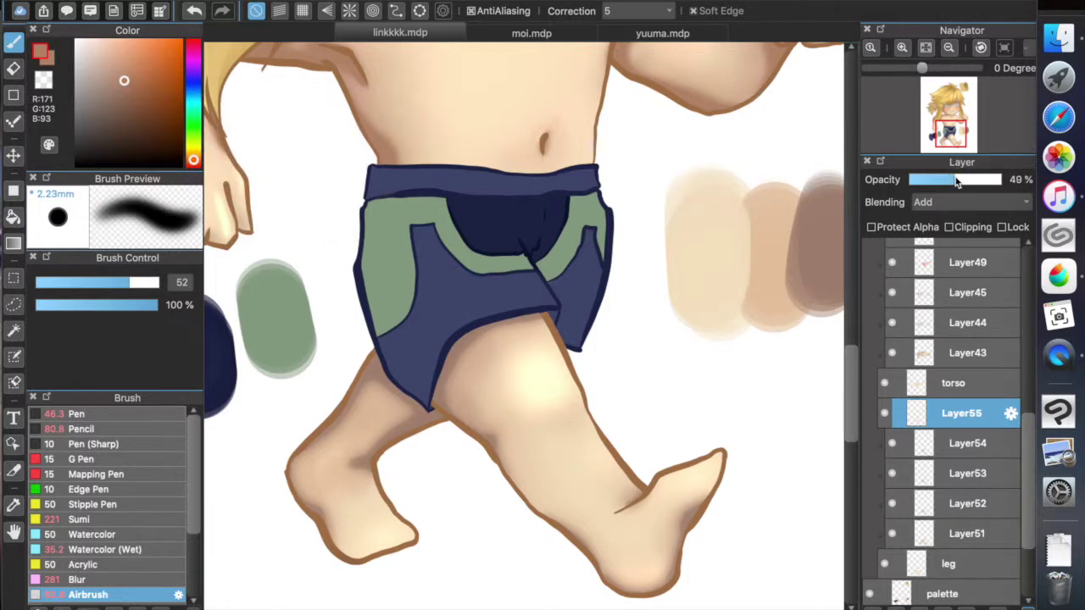
Step: Reduce Layer55's opacity to 21% and clip it to the leg layer
{"action": "left_click_drag", "start_coordinate": [935, 179], "coordinate": [935, 183]}
{"action": "key", "text": "super+0"}
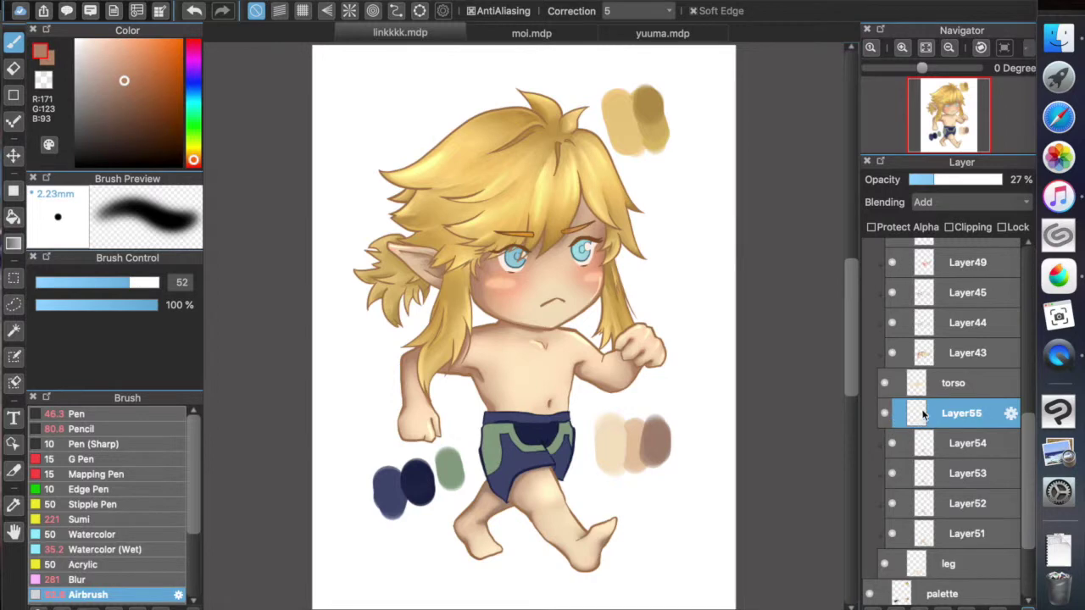
{"action": "left_click", "coordinate": [965, 229]}
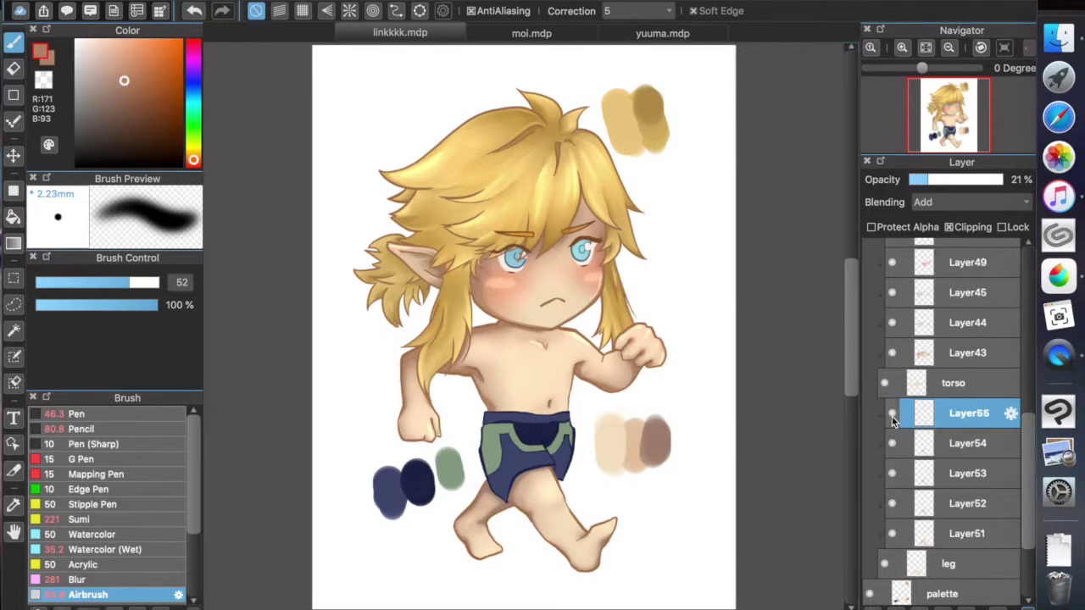
Step: Airbrush extra highlights at size 73 on the front ankle and shin, undoing unwanted strokes
{"action": "scroll", "coordinate": [606, 441], "scroll_direction": "up", "scroll_amount": 5}
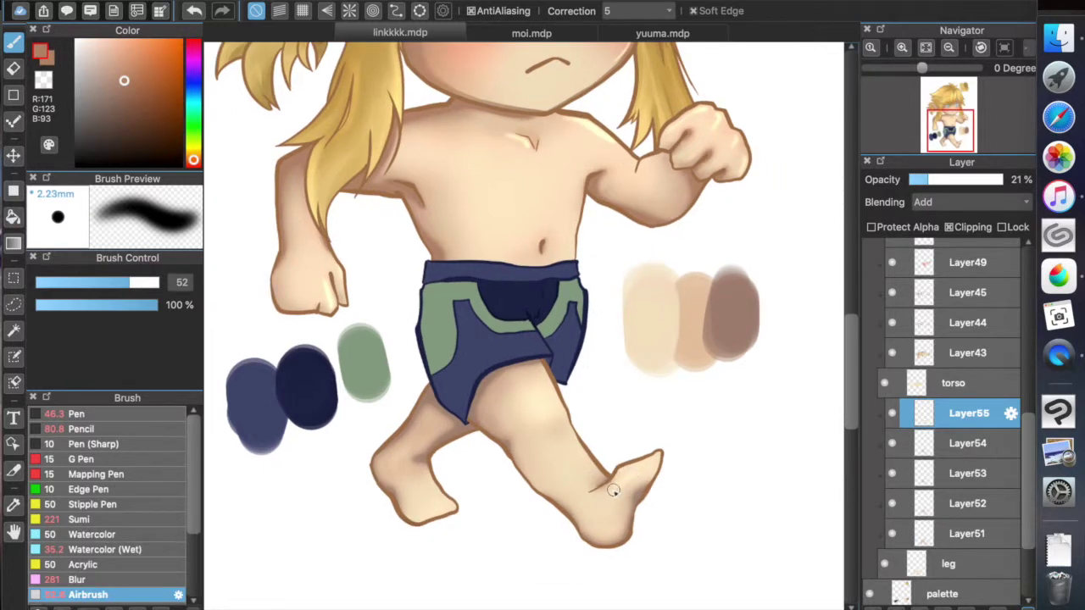
{"action": "key", "text": "super+z"}
{"action": "key", "text": "]"}
{"action": "key", "text": "]"}
{"action": "left_click_drag", "start_coordinate": [607, 493], "coordinate": [623, 475]}
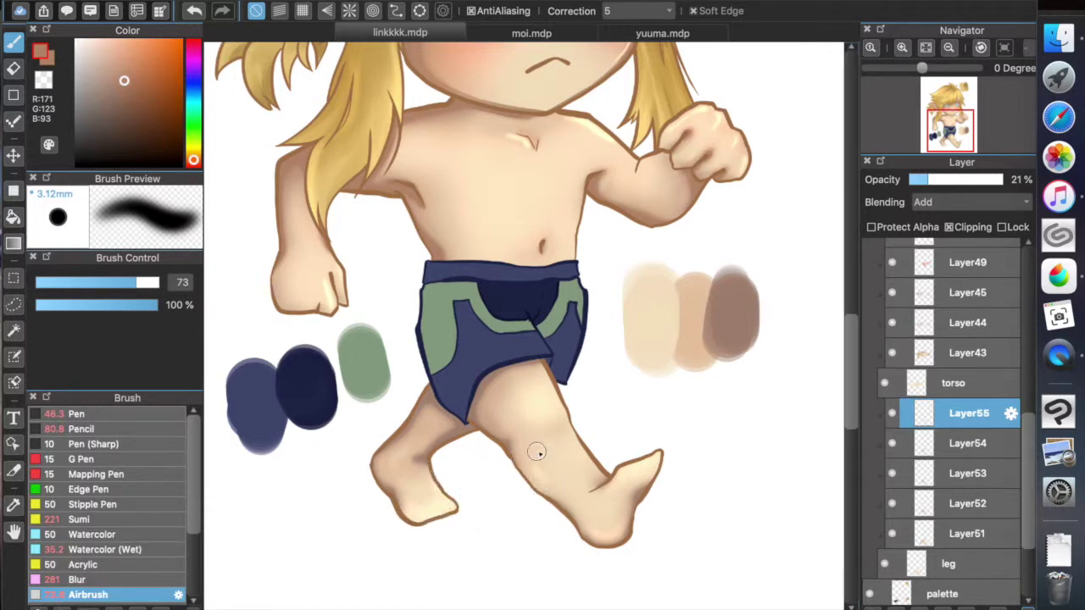
{"action": "key", "text": "super+z"}
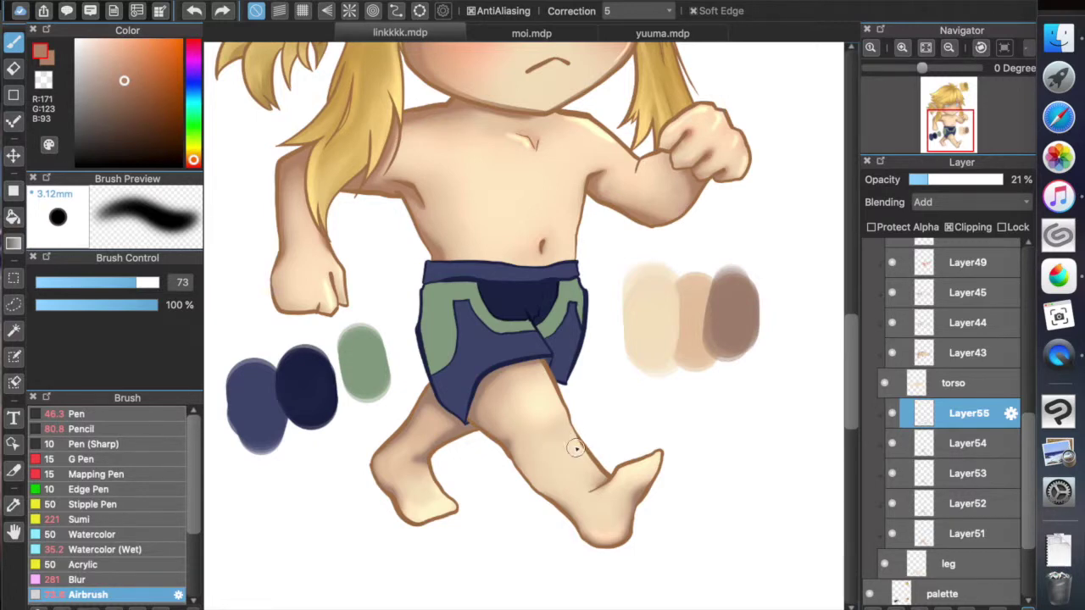
{"action": "left_click_drag", "start_coordinate": [574, 438], "coordinate": [588, 443]}
{"action": "key", "text": "super+0"}
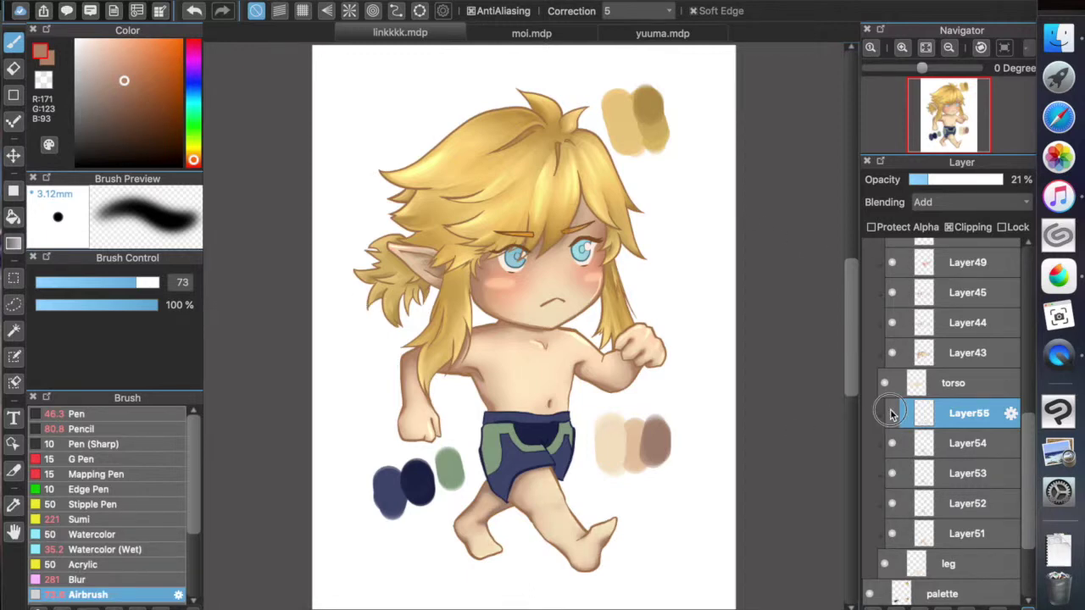
Step: Toggle the leg's shadow layers one at a time to compare their effect on the shading
{"action": "left_click", "coordinate": [893, 442]}
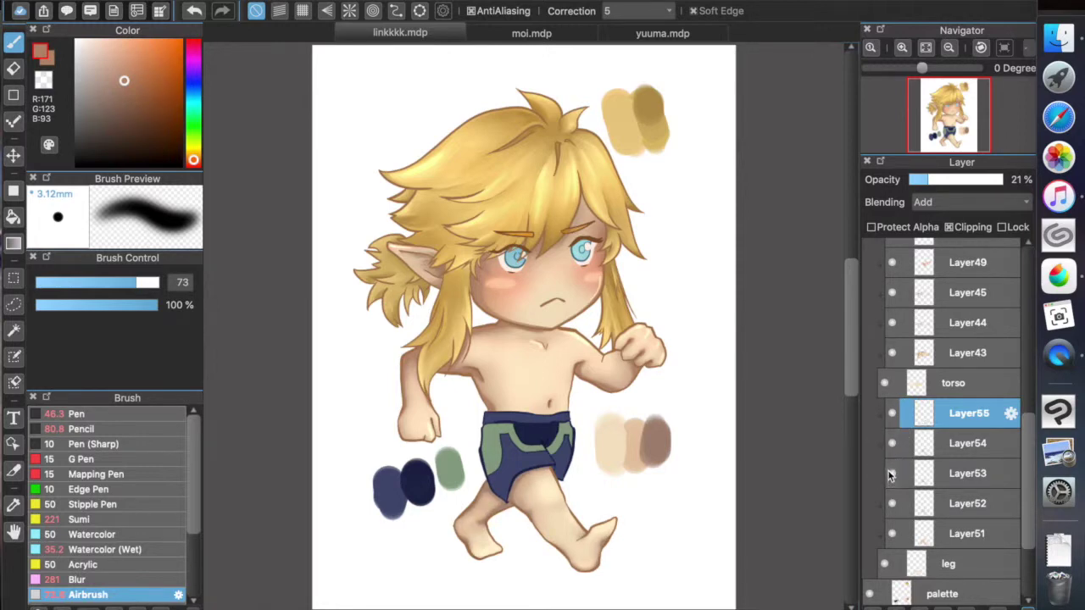
{"action": "left_click", "coordinate": [891, 498]}
{"action": "left_click", "coordinate": [892, 502]}
{"action": "left_click", "coordinate": [891, 530]}
{"action": "left_click", "coordinate": [890, 529]}
Step: Create a layer folder above Layer55 and move Layer55 through the leg layer into it
{"action": "left_click", "coordinate": [967, 605]}
{"action": "left_click", "coordinate": [929, 447]}
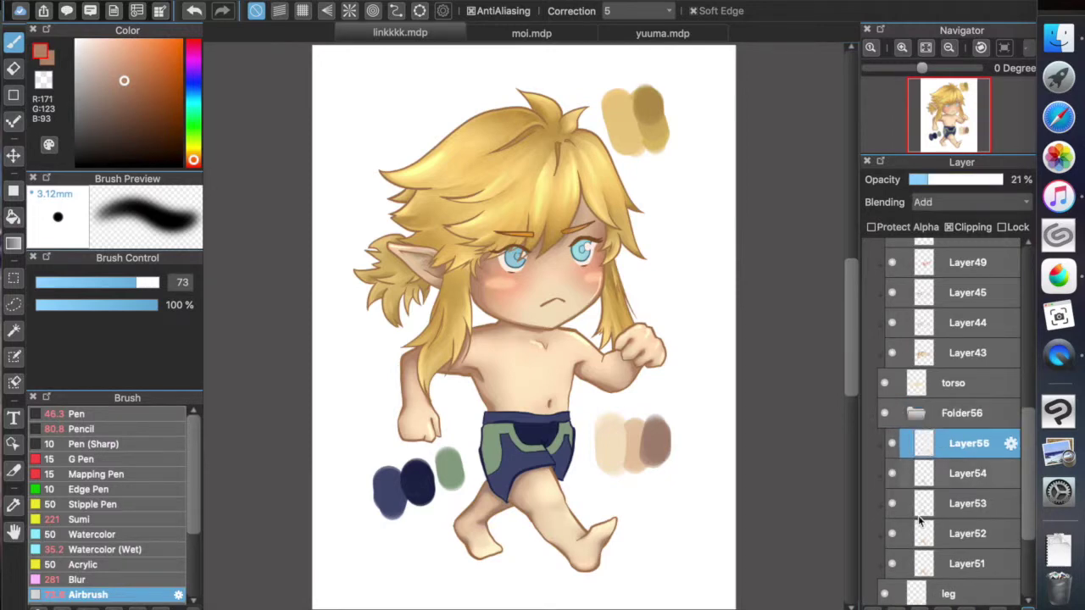
{"action": "left_click", "coordinate": [924, 598], "text": "shift"}
{"action": "left_click_drag", "start_coordinate": [927, 446], "coordinate": [919, 412]}
{"action": "left_click", "coordinate": [917, 414]}
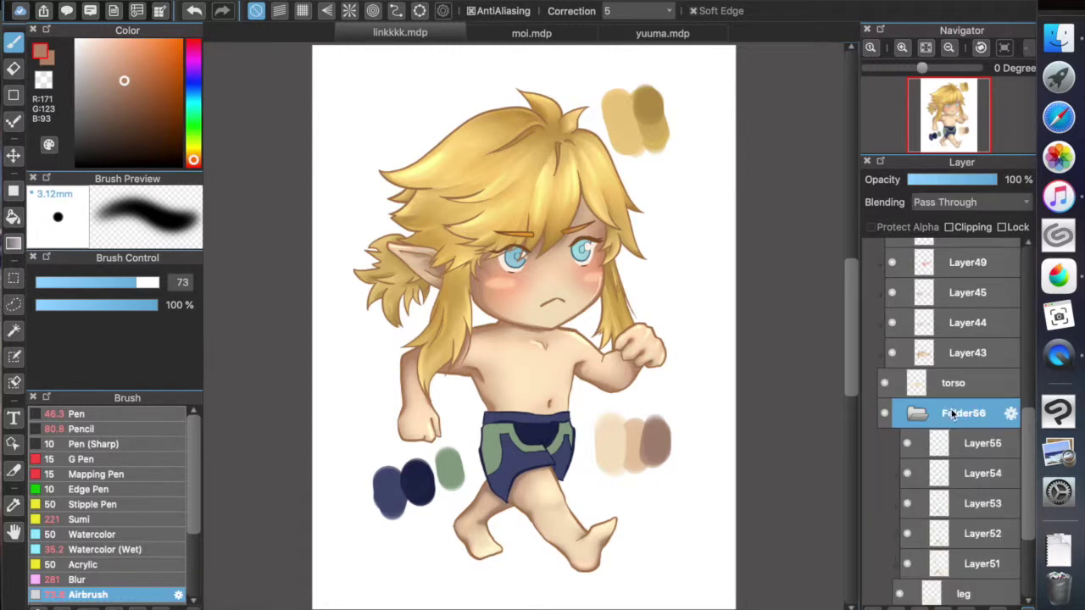
Step: Collapse the new folder, check its contents by toggling its visibility, and rename it leg
{"action": "left_click", "coordinate": [916, 412]}
{"action": "left_click", "coordinate": [885, 439]}
{"action": "left_click", "coordinate": [885, 439]}
{"action": "double_click", "coordinate": [975, 429]}
{"action": "type", "text": "leg"}
{"action": "key", "text": "Return"}
Step: Paste a flattened copy of the leg folder directly above it and adjust the copy's hue, saturation and brightness
{"action": "left_click", "coordinate": [957, 435]}
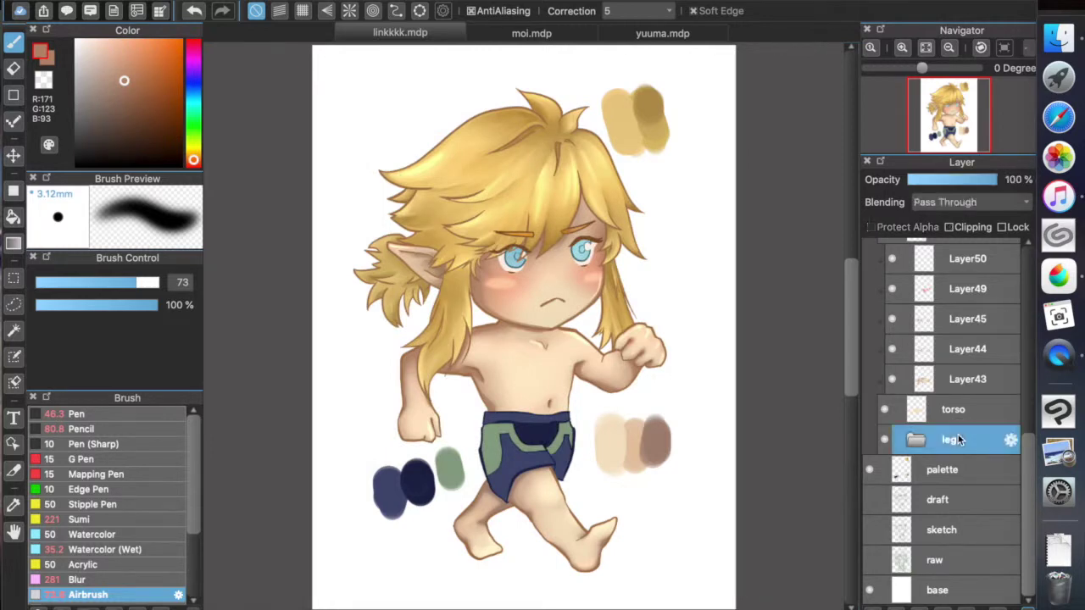
{"action": "key", "text": "super+shift+n"}
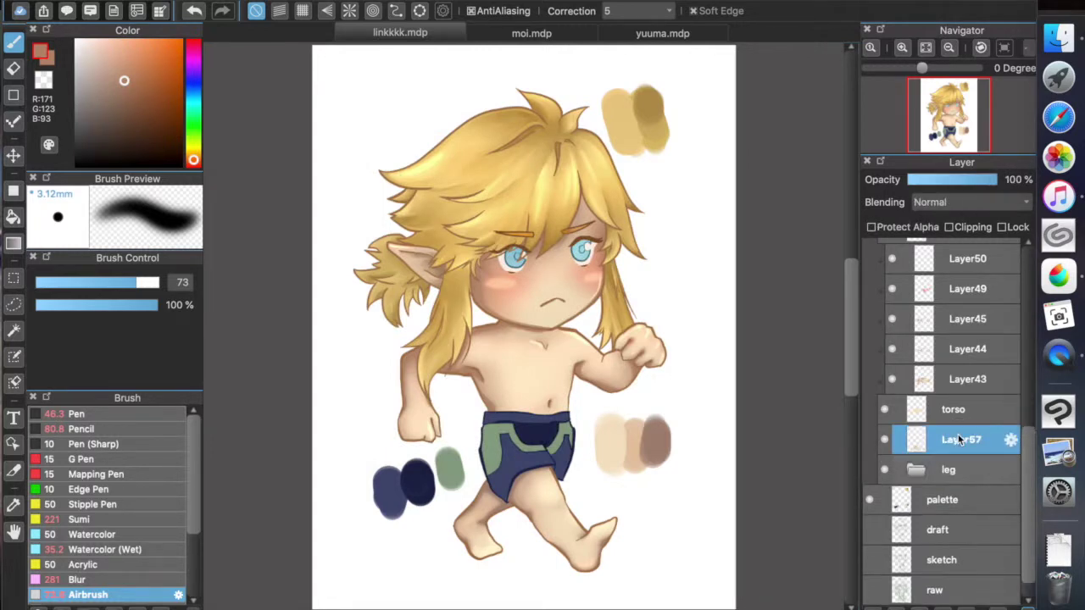
{"action": "left_click", "coordinate": [271, 1]}
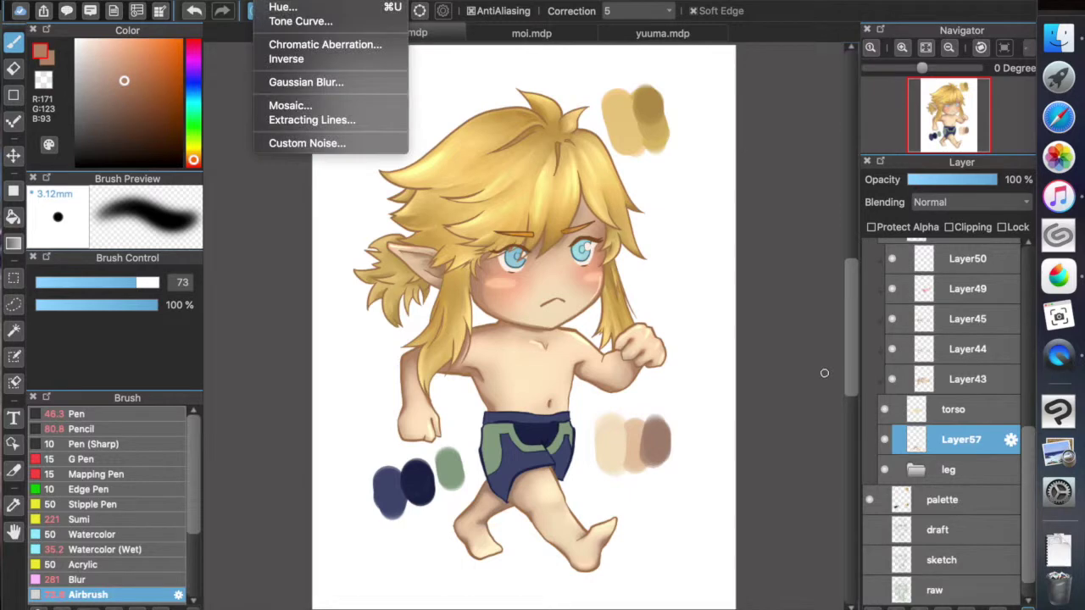
{"action": "left_click", "coordinate": [273, 7]}
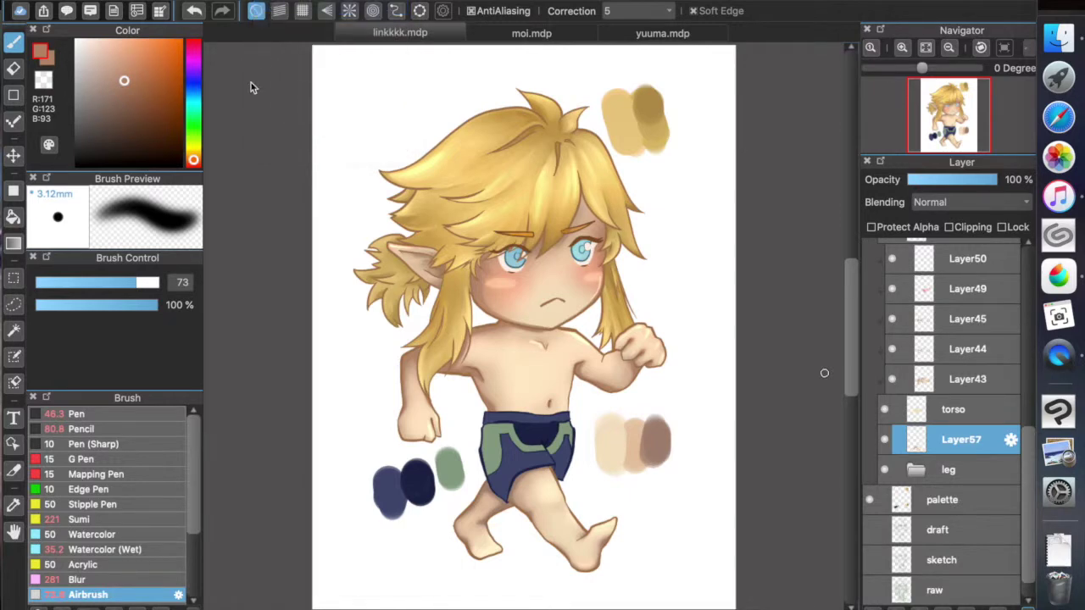
{"action": "left_click", "coordinate": [335, 23]}
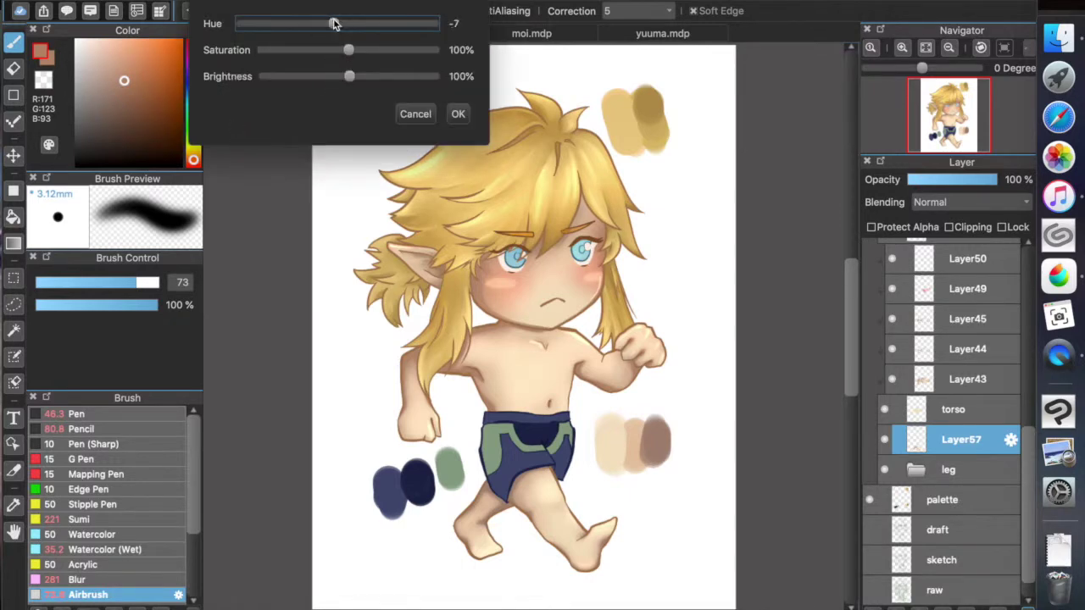
{"action": "left_click_drag", "start_coordinate": [335, 24], "coordinate": [336, 24]}
{"action": "left_click_drag", "start_coordinate": [348, 50], "coordinate": [354, 80]}
{"action": "left_click", "coordinate": [457, 114]}
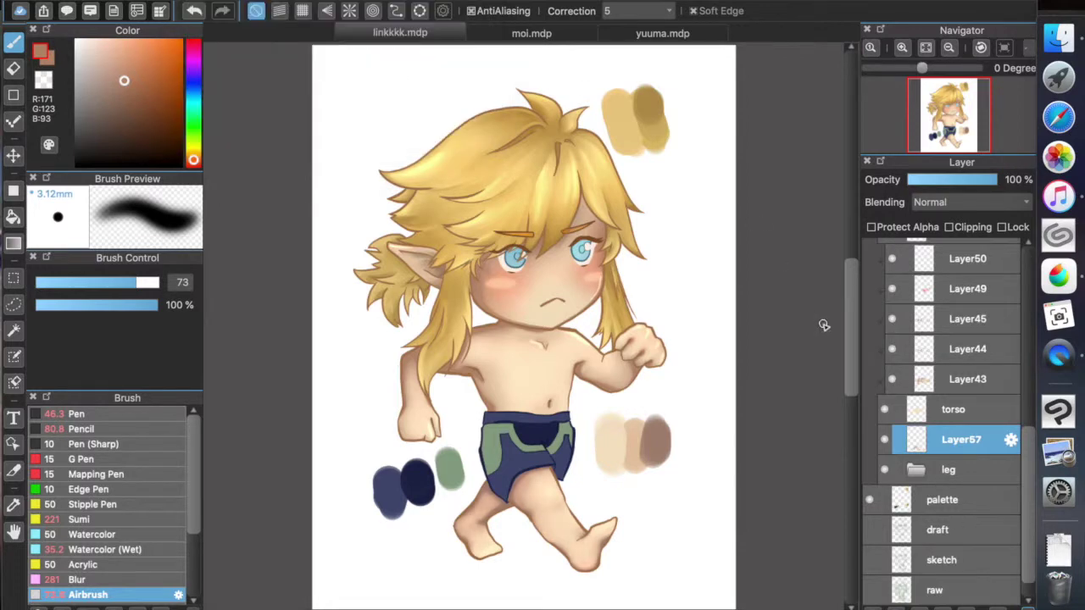
Step: Create a new layer folder directly above Layer50 inside the skin folder
{"action": "scroll", "coordinate": [966, 381], "scroll_direction": "up", "scroll_amount": 4}
{"action": "left_click", "coordinate": [961, 374]}
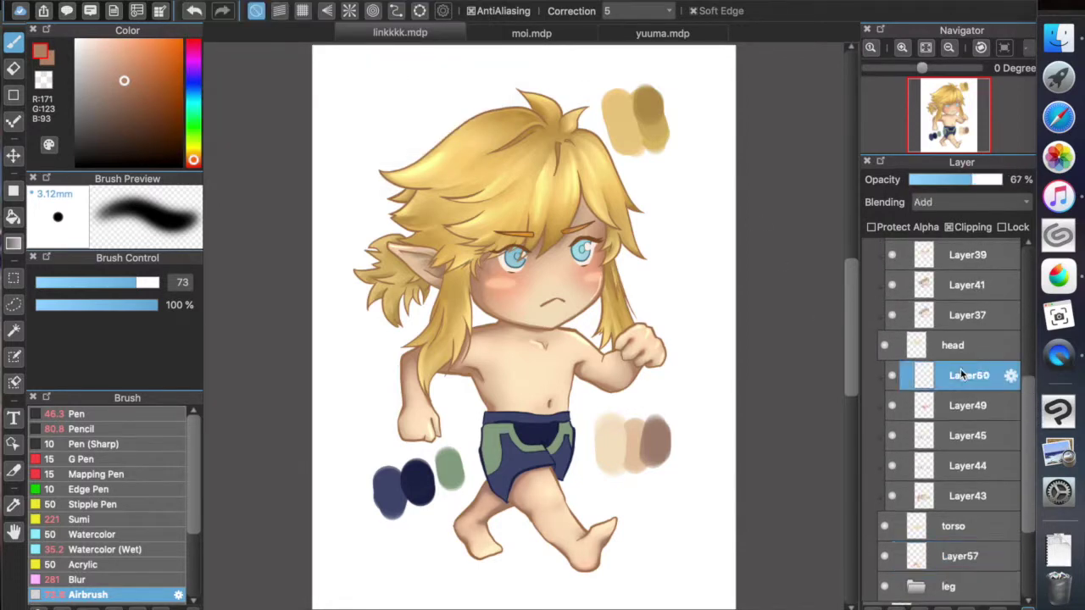
{"action": "left_click", "coordinate": [965, 605]}
Step: Try to move Layer50 through the torso layer into Folder58, collapse it and open its name for editing
{"action": "left_click", "coordinate": [966, 405]}
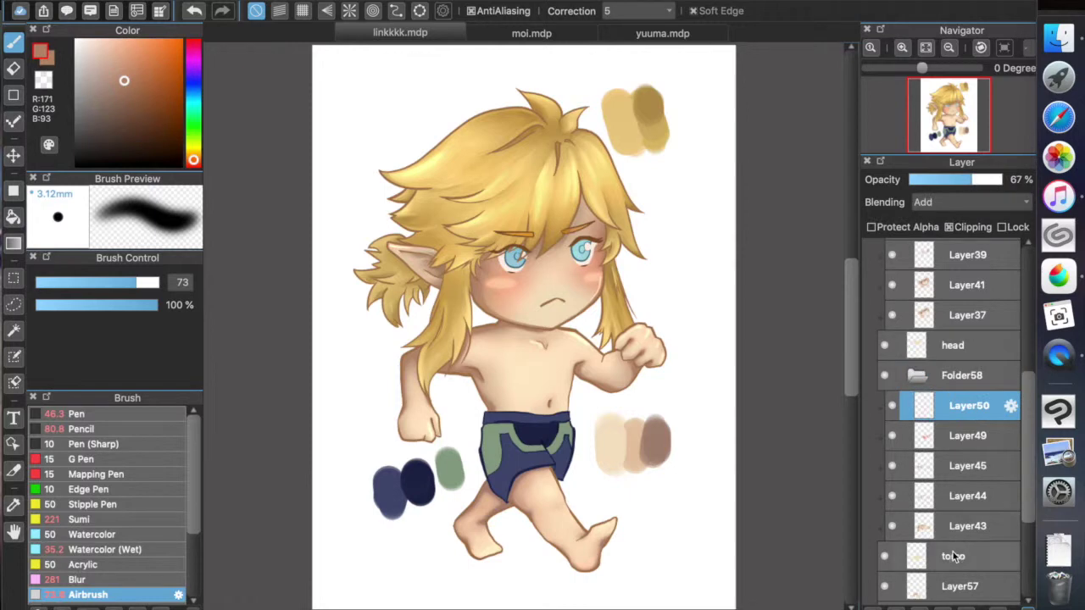
{"action": "left_click", "coordinate": [950, 556], "text": "shift"}
{"action": "left_click_drag", "start_coordinate": [923, 406], "coordinate": [917, 377]}
{"action": "left_click", "coordinate": [917, 376]}
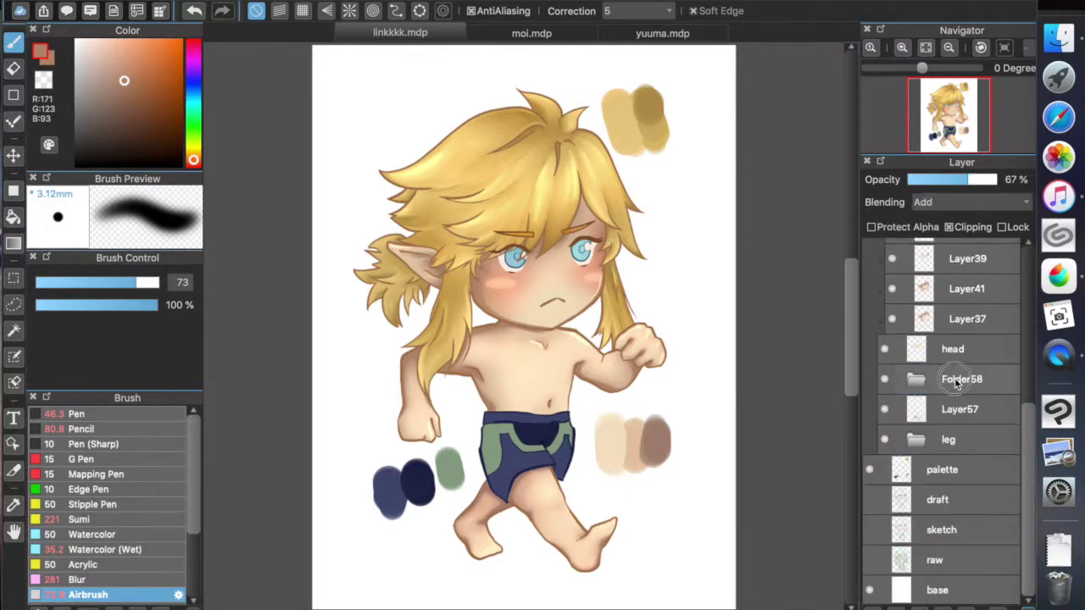
{"action": "double_click", "coordinate": [962, 377]}
{"action": "key", "text": "Return"}
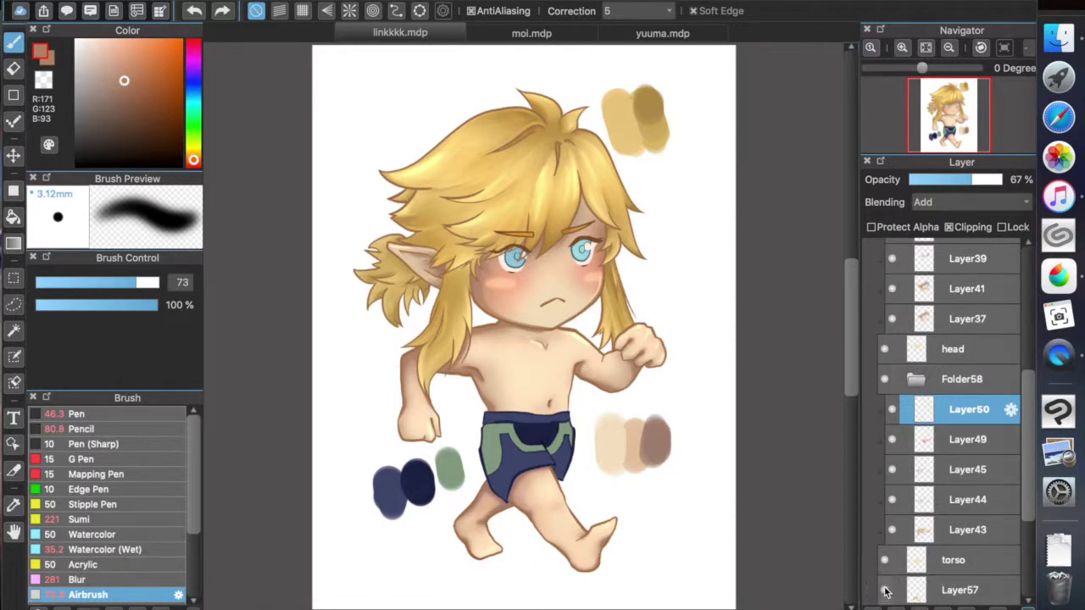
Step: Move Layer50 through the torso layer into Folder58 and collapse the folder
{"action": "left_click", "coordinate": [944, 558], "text": "shift"}
{"action": "left_click_drag", "start_coordinate": [937, 411], "coordinate": [931, 379]}
{"action": "left_click", "coordinate": [916, 380]}
{"action": "left_click", "coordinate": [916, 380]}
Step: Rename the folder holding the torso layers torso, correcting any misspelling
{"action": "double_click", "coordinate": [944, 380]}
{"action": "type", "text": "torso"}
{"action": "key", "text": "Return"}
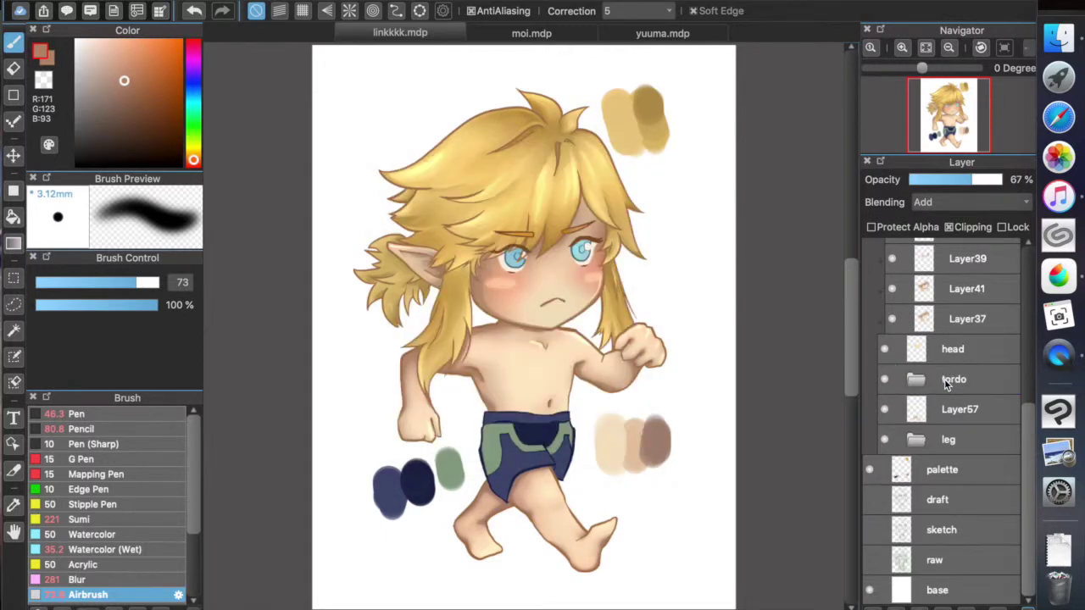
{"action": "double_click", "coordinate": [944, 379]}
{"action": "type", "text": "torso"}
{"action": "key", "text": "Return"}
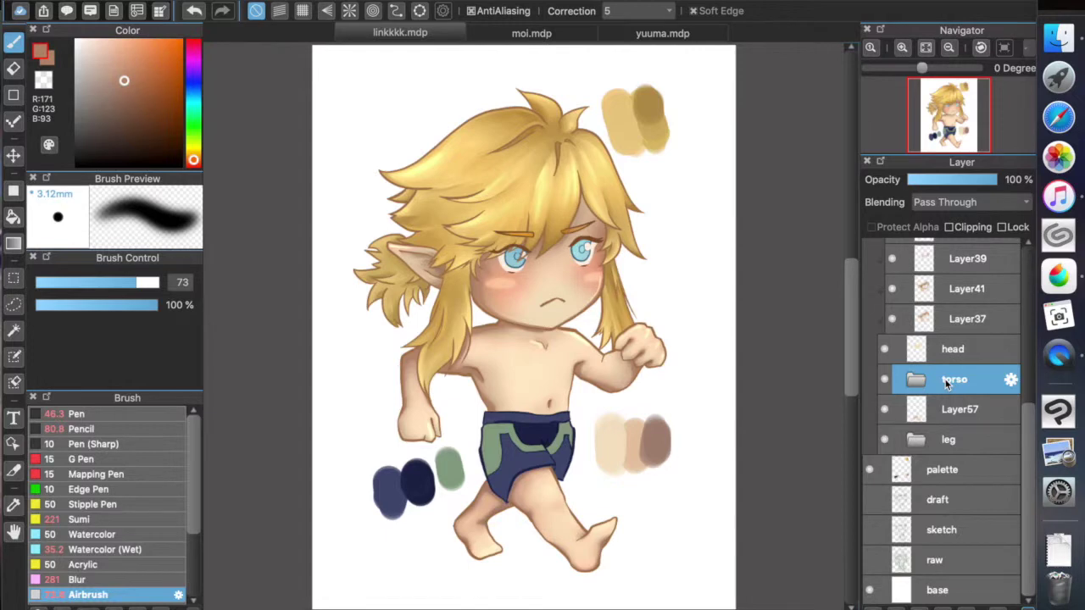
Step: Paste a flattened copy of the torso folder above it, with hue -3, saturation 108% and slightly lower brightness
{"action": "key", "text": "super+v"}
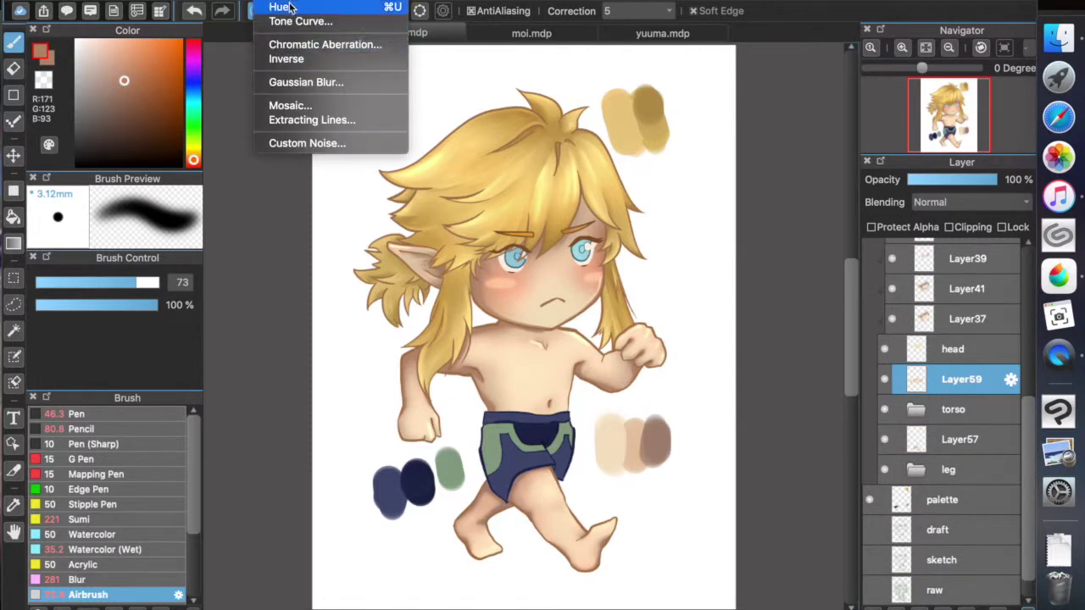
{"action": "left_click", "coordinate": [283, 9]}
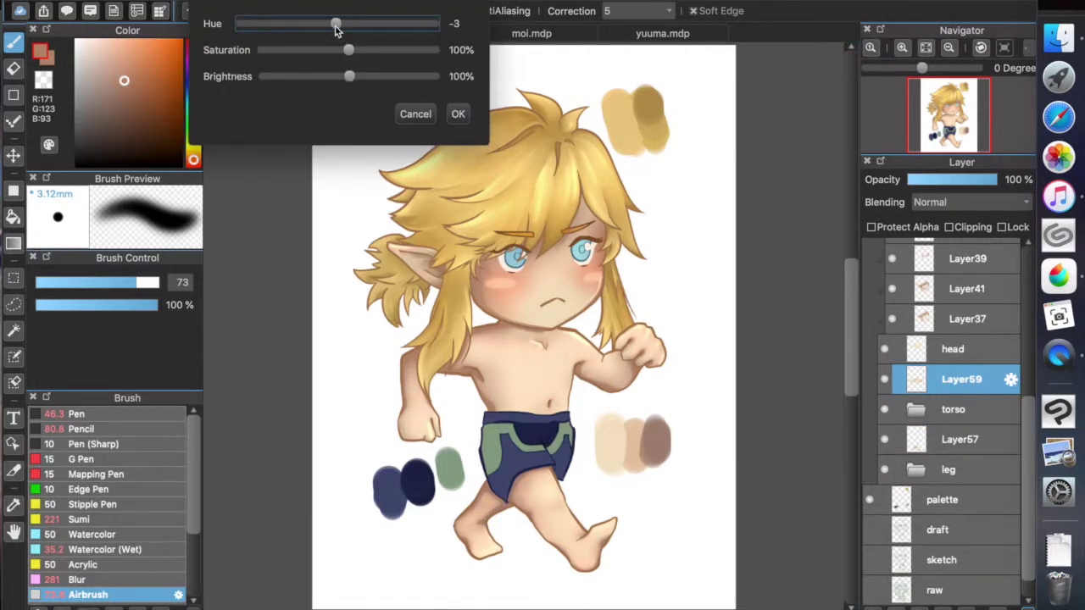
{"action": "left_click_drag", "start_coordinate": [349, 50], "coordinate": [356, 51]}
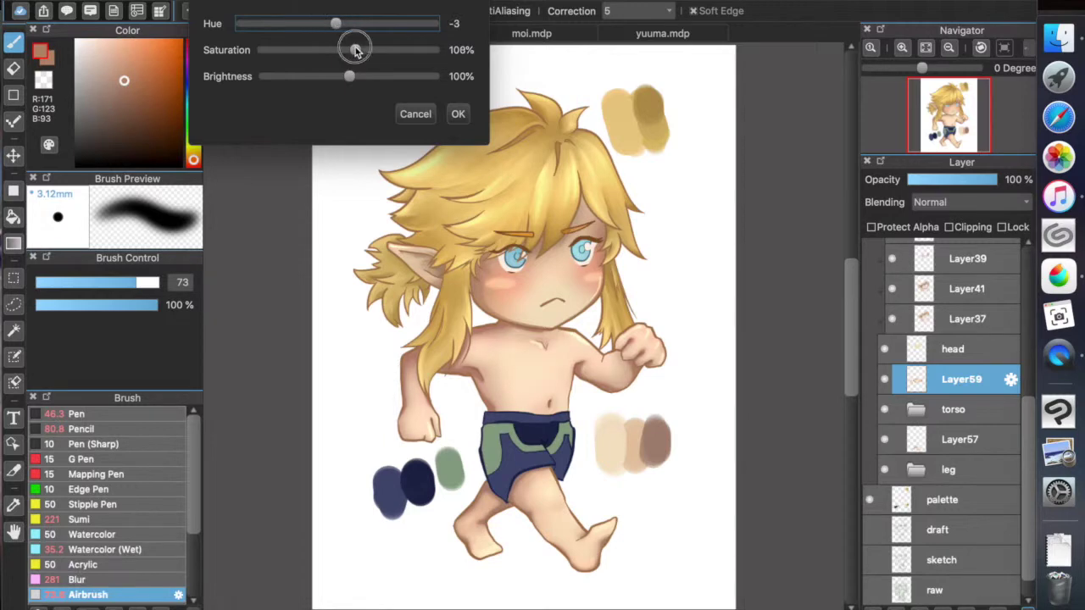
{"action": "left_click", "coordinate": [355, 76]}
{"action": "left_click_drag", "start_coordinate": [355, 77], "coordinate": [346, 77]}
{"action": "key", "text": "Return"}
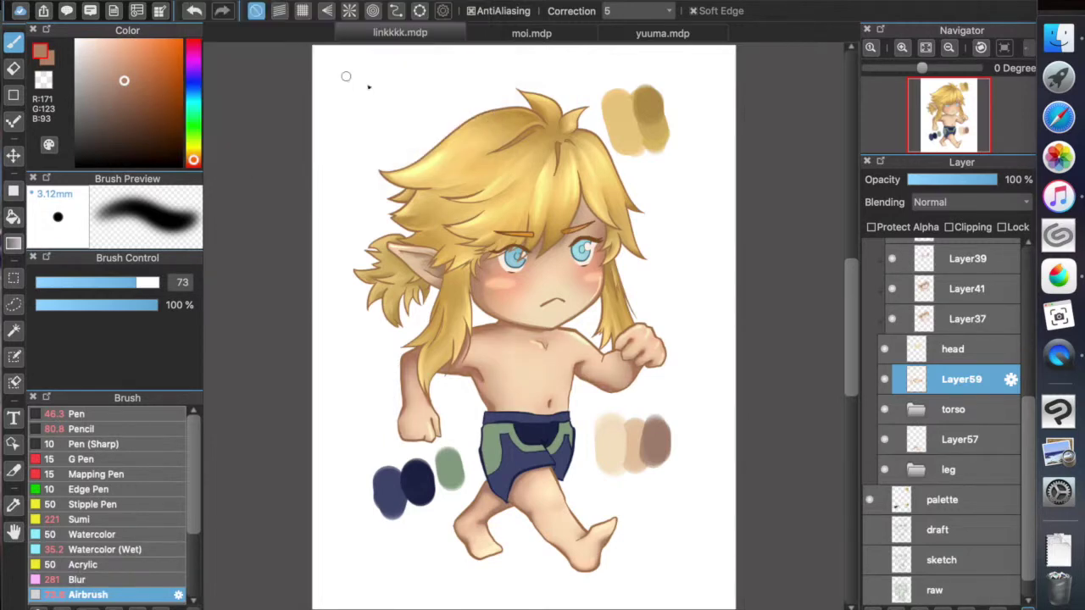
Step: Create a layer folder above Layer47, move Layer47 through the head layer into it, and collapse it
{"action": "scroll", "coordinate": [970, 321], "scroll_direction": "up", "scroll_amount": 5}
{"action": "left_click", "coordinate": [966, 332]}
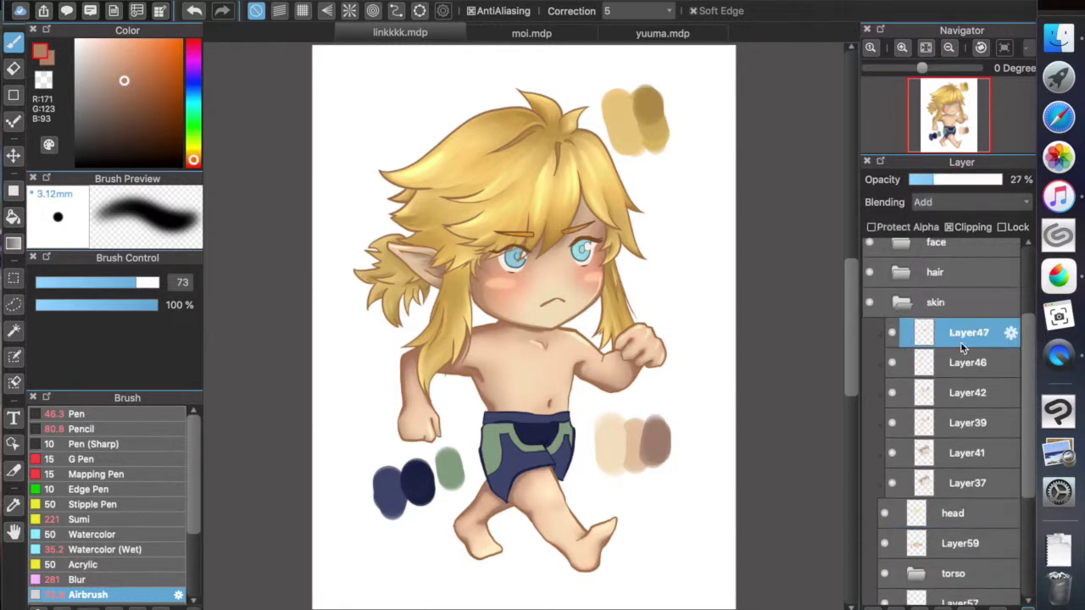
{"action": "left_click", "coordinate": [967, 607]}
{"action": "left_click", "coordinate": [952, 359]}
{"action": "left_click", "coordinate": [953, 548], "text": "shift"}
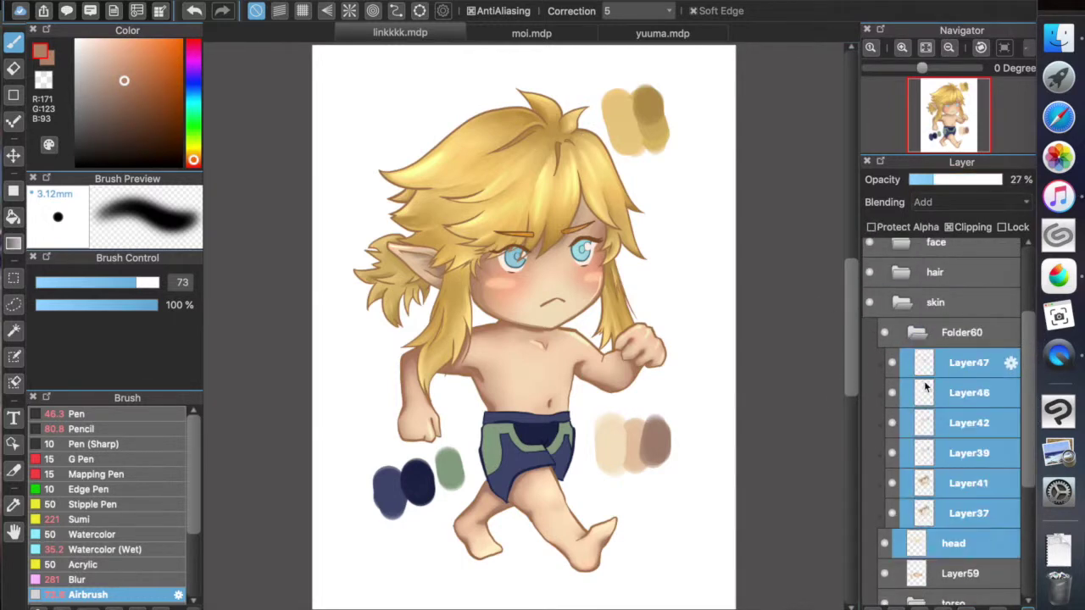
{"action": "left_click_drag", "start_coordinate": [921, 341], "coordinate": [926, 334]}
{"action": "left_click", "coordinate": [921, 335]}
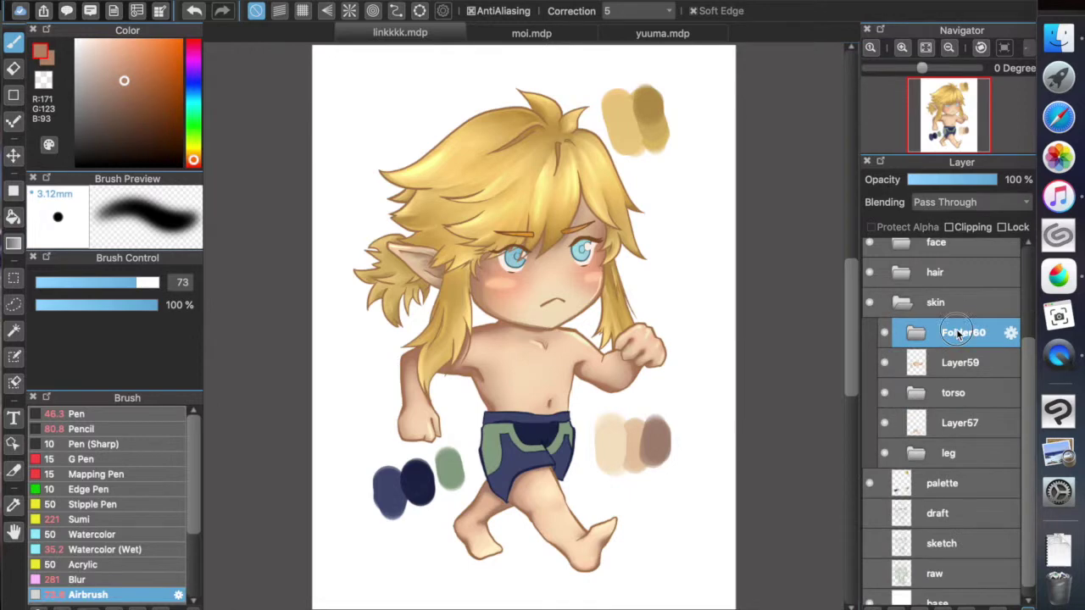
Step: Rename the folder holding the head layers head
{"action": "double_click", "coordinate": [966, 333]}
{"action": "type", "text": "head"}
{"action": "key", "text": "Return"}
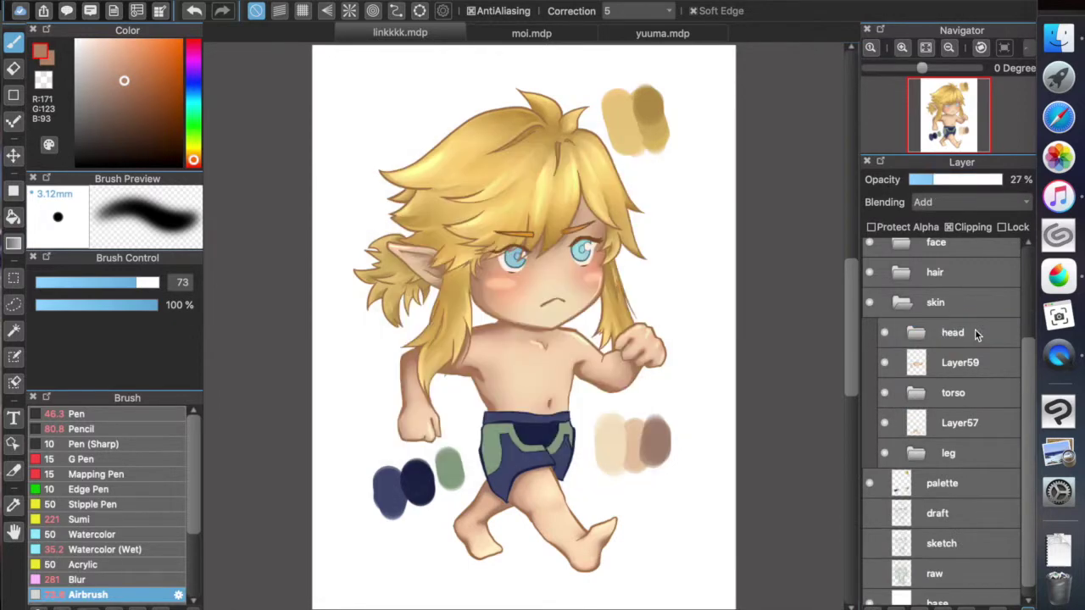
Step: Paste a flattened copy of the head folder above it and adjust the copy's input shadow, midtone and highlight levels
{"action": "left_click", "coordinate": [974, 333]}
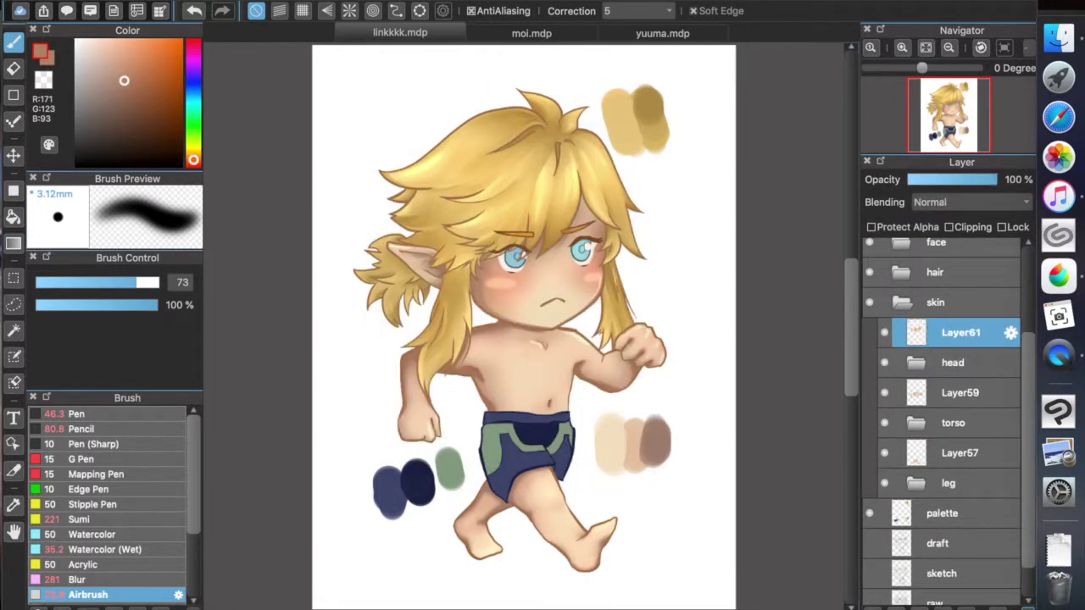
{"action": "left_click", "coordinate": [264, 1]}
{"action": "left_click", "coordinate": [219, 100]}
{"action": "left_click", "coordinate": [429, 18]}
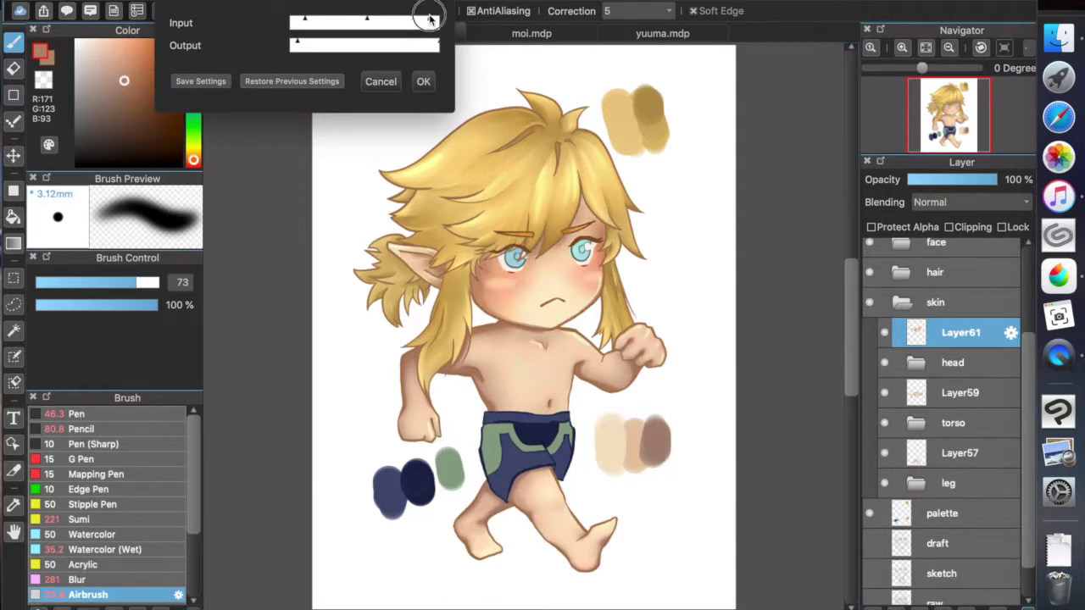
{"action": "left_click_drag", "start_coordinate": [301, 18], "coordinate": [359, 21]}
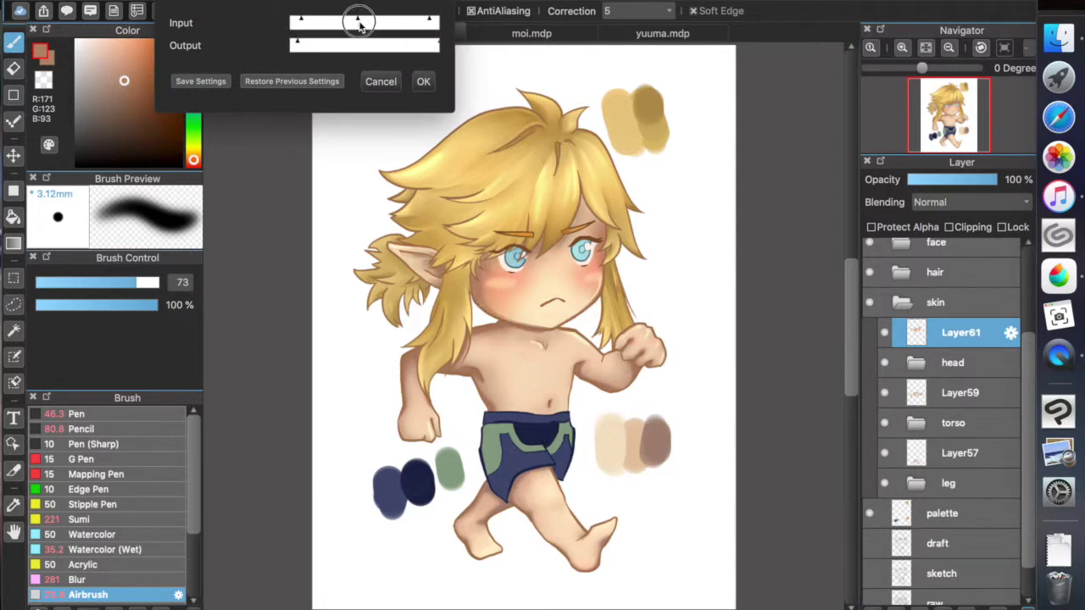
{"action": "left_click", "coordinate": [423, 80]}
Step: Fine-tune the hue and brightness of the flattened head copy, Layer61
{"action": "left_click", "coordinate": [282, 2]}
{"action": "left_click", "coordinate": [282, 6]}
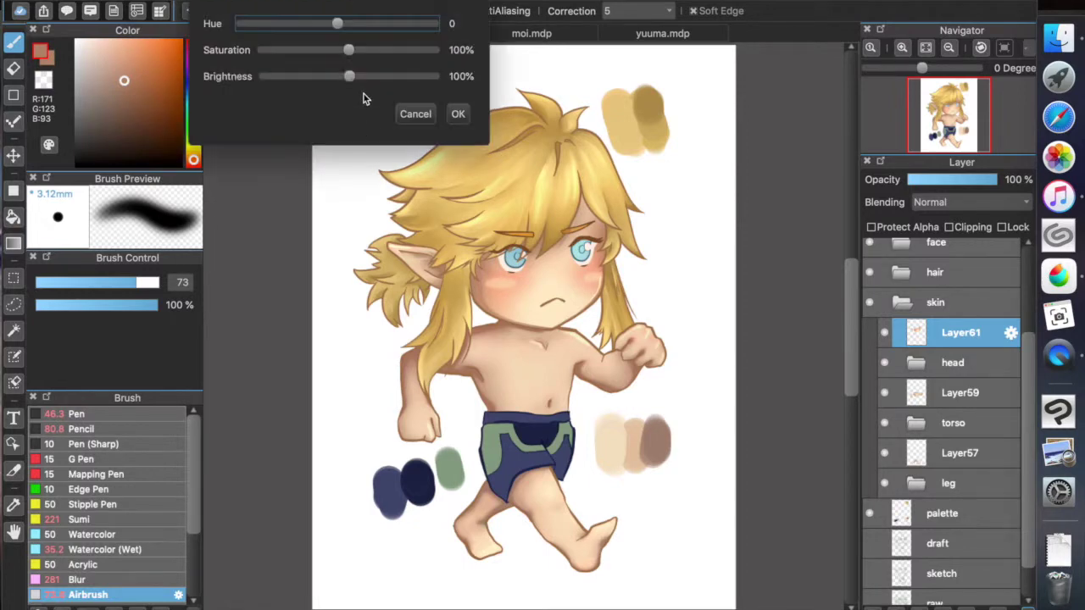
{"action": "left_click_drag", "start_coordinate": [339, 27], "coordinate": [351, 76]}
{"action": "key", "text": "Return"}
Step: Select the flattened torso copy, Layer59, and slightly adjust its brightness
{"action": "left_click", "coordinate": [1005, 391]}
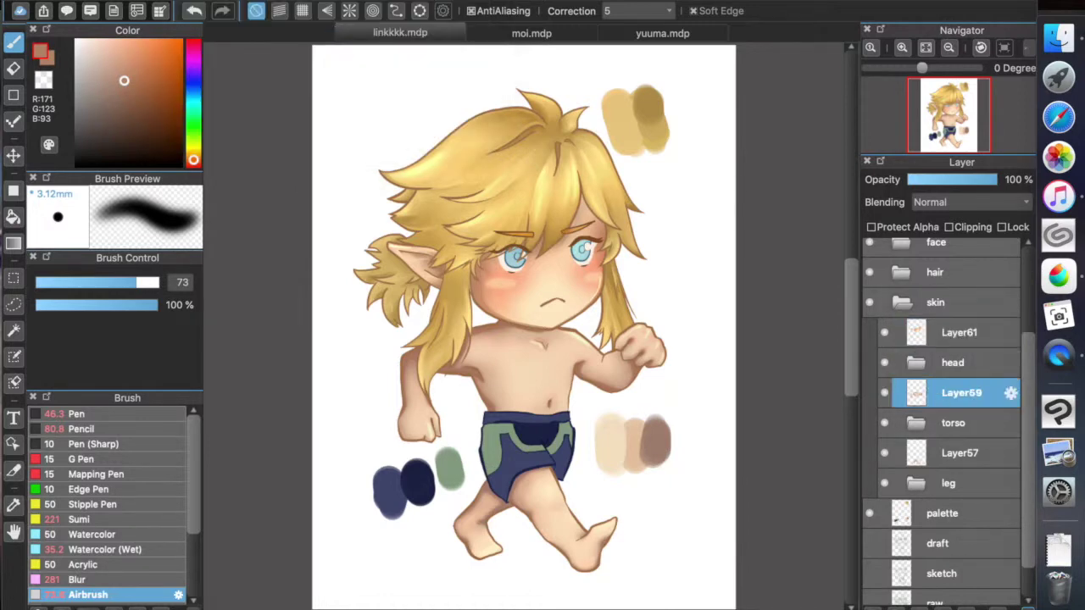
{"action": "left_click", "coordinate": [280, 1]}
{"action": "left_click", "coordinate": [287, 6]}
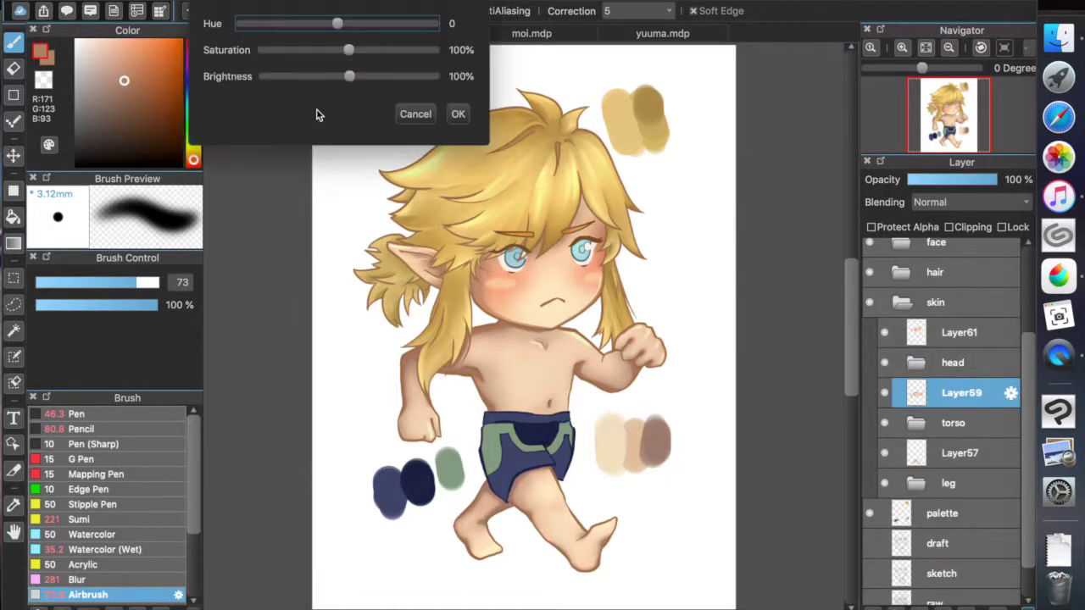
{"action": "left_click_drag", "start_coordinate": [348, 79], "coordinate": [353, 80]}
{"action": "key", "text": "Return"}
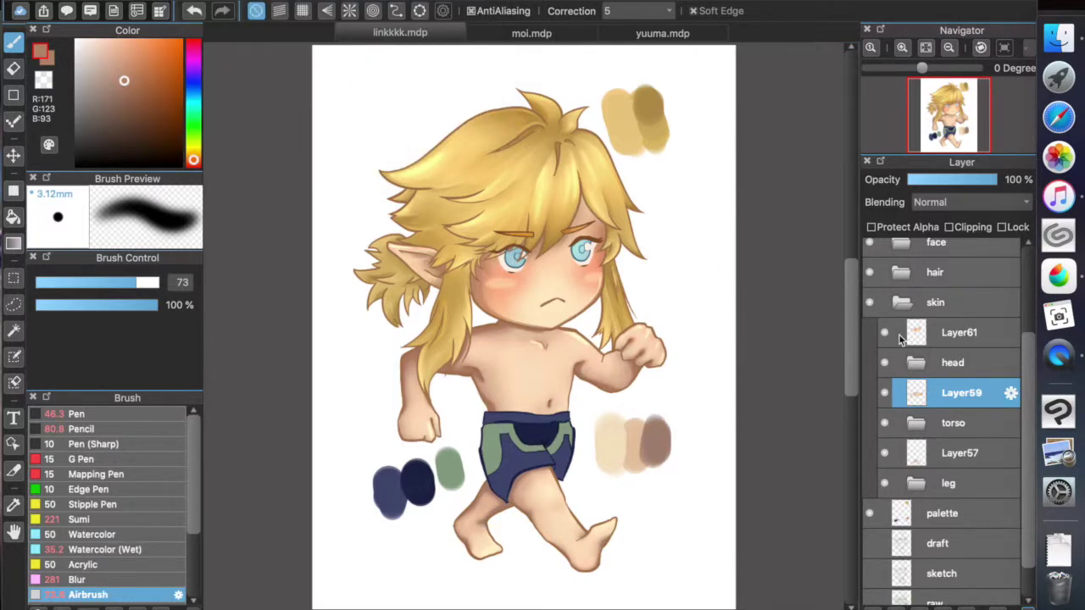
Step: Toggle the visibility of Layer59 and Layer61 to compare the adjusted skin with the original colours
{"action": "left_click", "coordinate": [885, 394]}
{"action": "left_click", "coordinate": [887, 396]}
{"action": "left_click", "coordinate": [885, 334]}
{"action": "left_click", "coordinate": [885, 334]}
{"action": "left_click", "coordinate": [885, 335]}
{"action": "left_click", "coordinate": [885, 334]}
{"action": "left_click", "coordinate": [885, 335]}
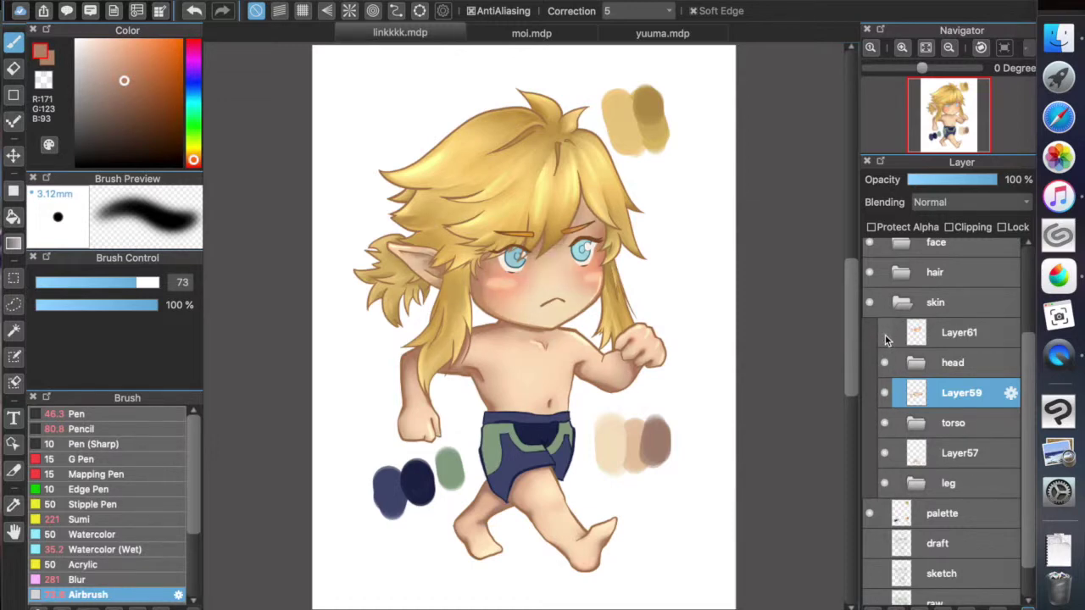
{"action": "left_click", "coordinate": [886, 339]}
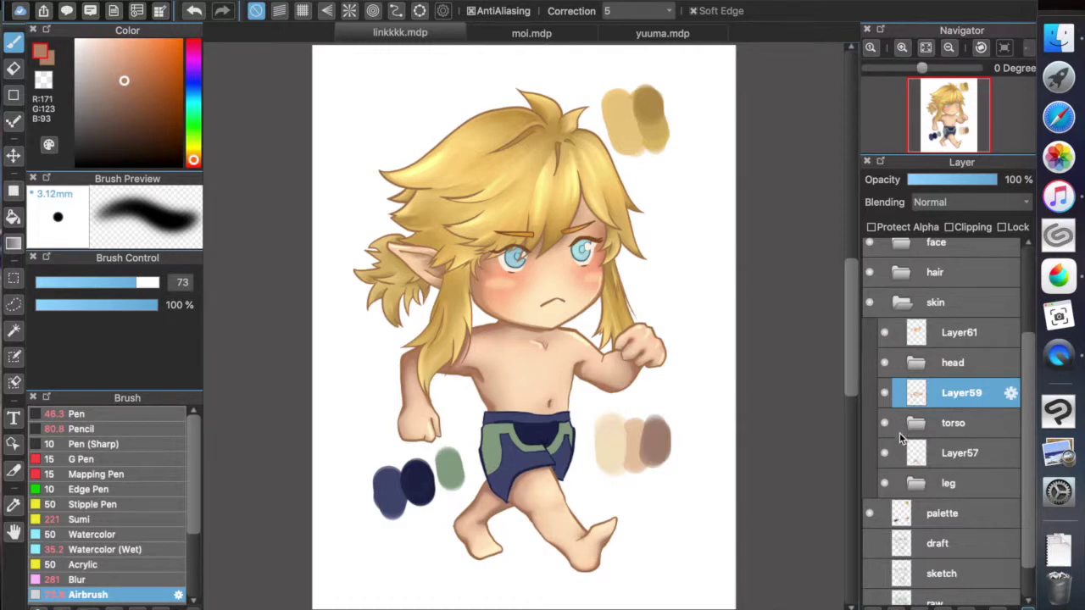